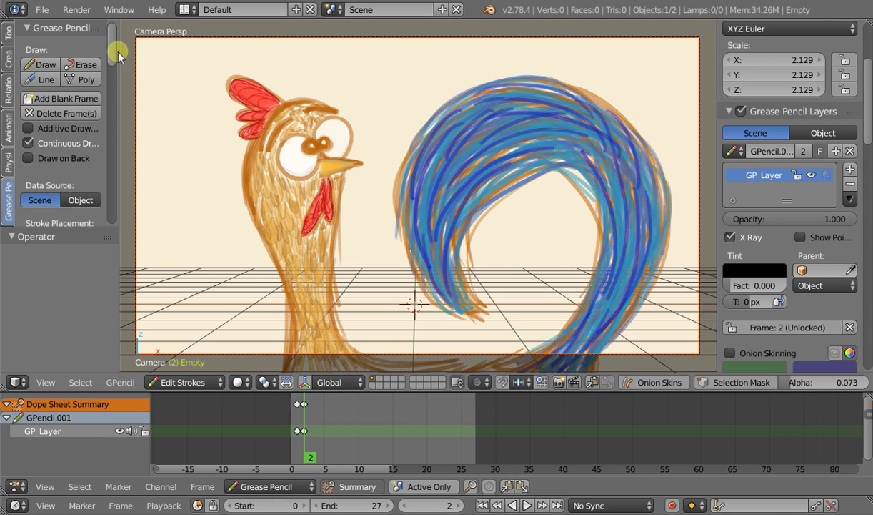
# - Create new empty Grease Pencil data and draw a green circle near the top-left
pyautogui.moveTo(109, 50)
pyautogui.mouseDown()
pyautogui.moveTo(121, 140)
pyautogui.moveTo(118, 119)
pyautogui.mouseUp()
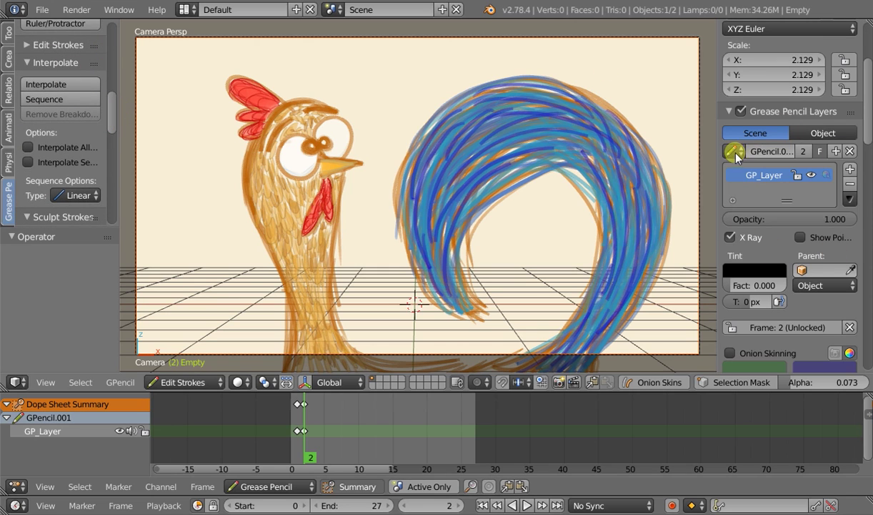
pyautogui.click(837, 151)
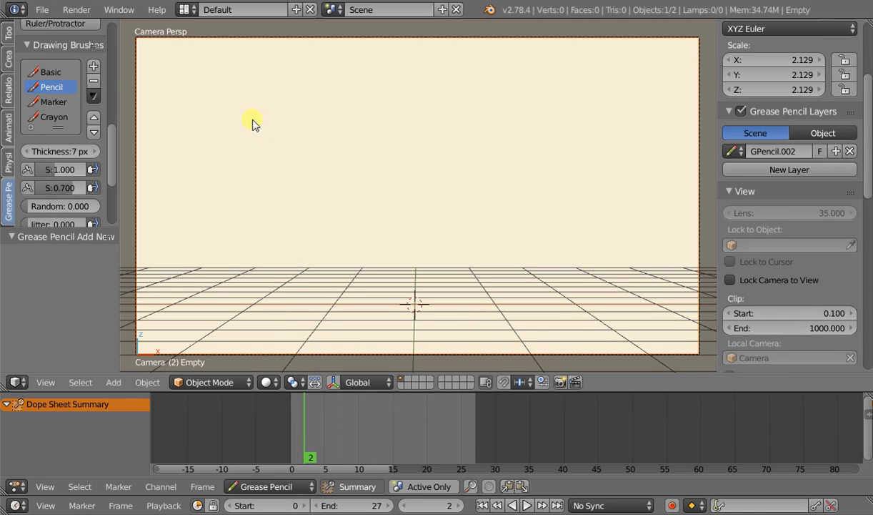
pyautogui.moveTo(197, 66)
pyautogui.mouseDown()
pyautogui.moveTo(201, 54)
pyautogui.moveTo(223, 75)
pyautogui.mouseUp()
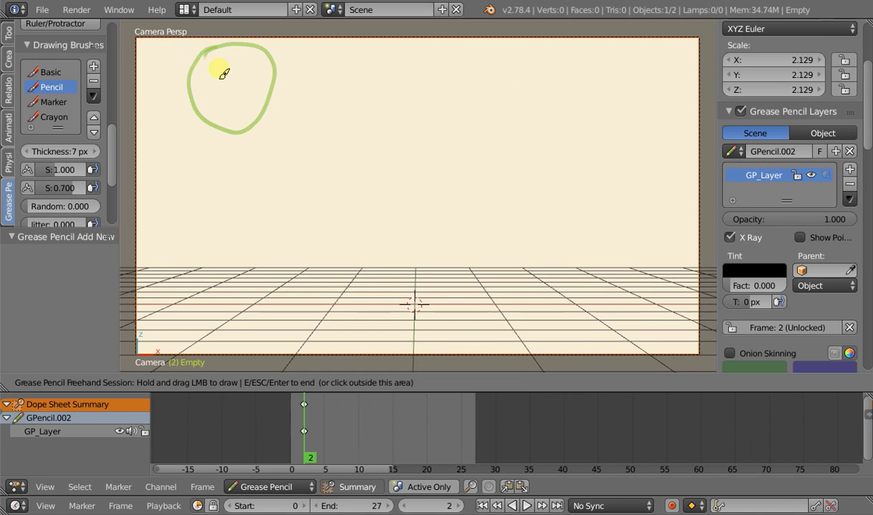
pyautogui.click(465, 417)
# - On frame 26, draw a second green circle around the scene centre
pyautogui.click(467, 421)
pyautogui.moveTo(382, 270)
pyautogui.mouseDown()
pyautogui.moveTo(362, 315)
pyautogui.moveTo(412, 274)
pyautogui.moveTo(378, 289)
pyautogui.mouseUp()
pyautogui.press('Escape')
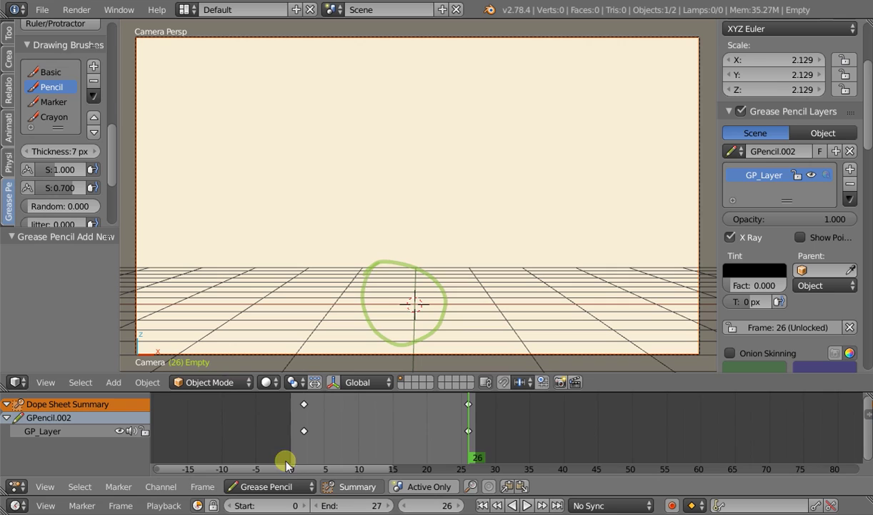
# - Move the first circle's keyframe from frame 2 to frame 1
pyautogui.click(301, 425)
pyautogui.click(305, 428)
pyautogui.moveTo(290, 420)
pyautogui.mouseDown()
pyautogui.moveTo(302, 403)
pyautogui.moveTo(298, 417)
pyautogui.mouseUp()
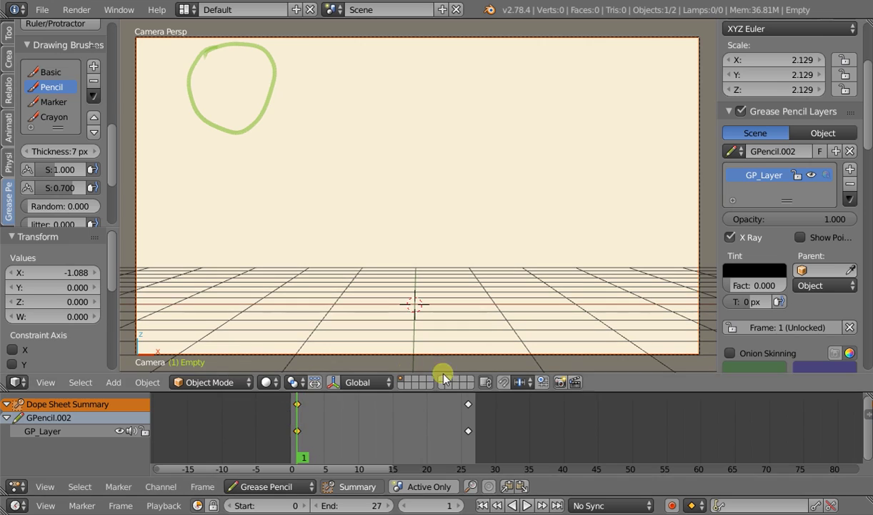
pyautogui.click(468, 419)
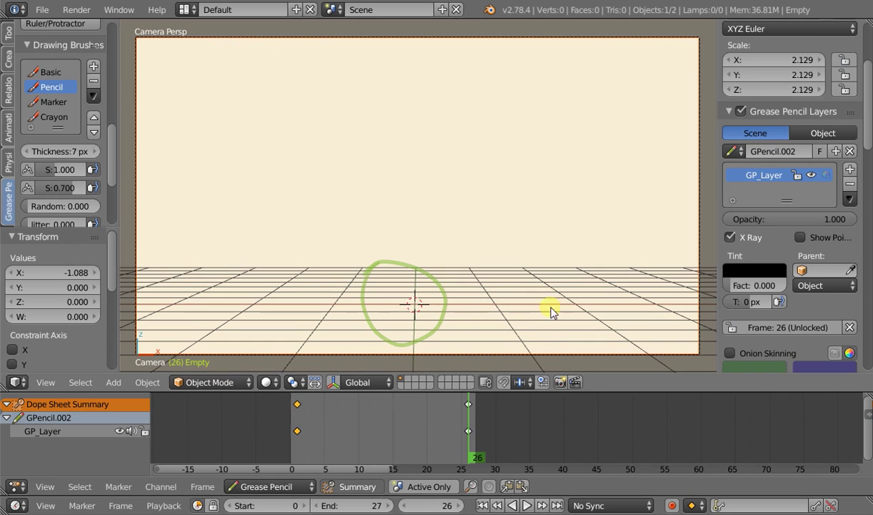
# - Switch to Edit Strokes mode and enable Onion Skinning to show neighbouring keyframes
pyautogui.click(199, 386)
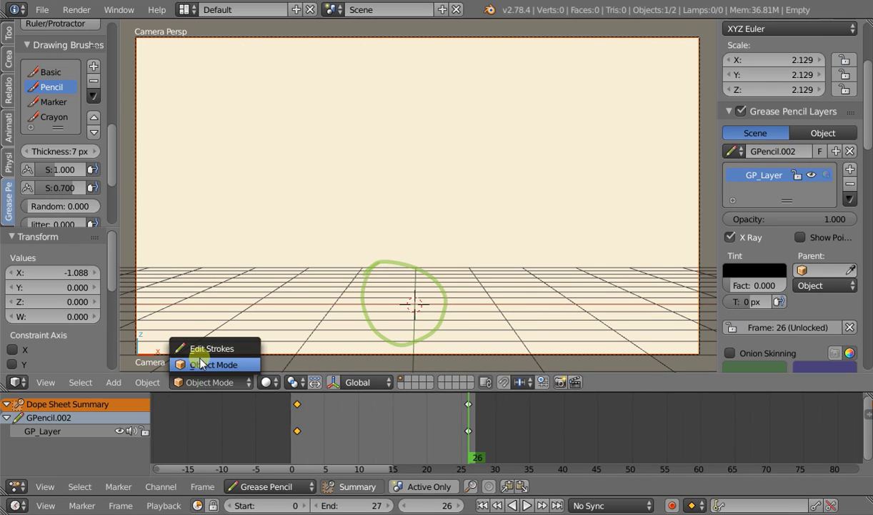
pyautogui.click(193, 345)
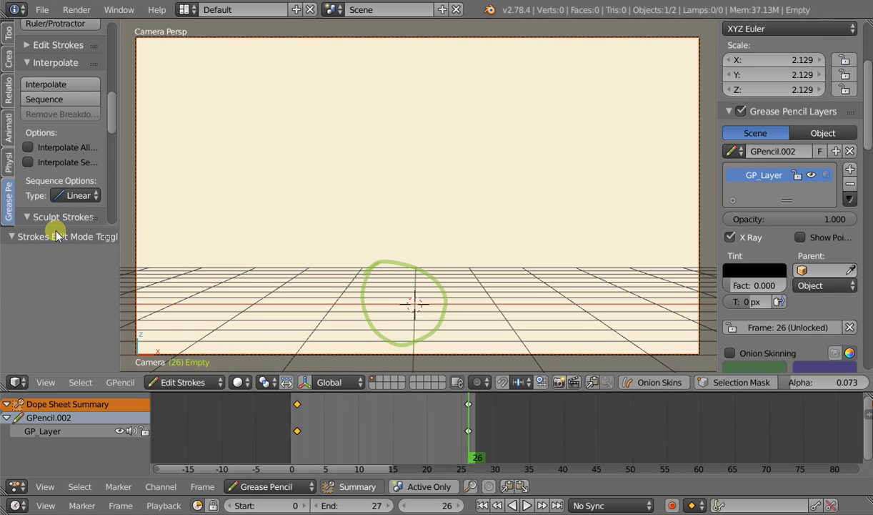
pyautogui.moveTo(57, 233); pyautogui.dragTo(68, 382)
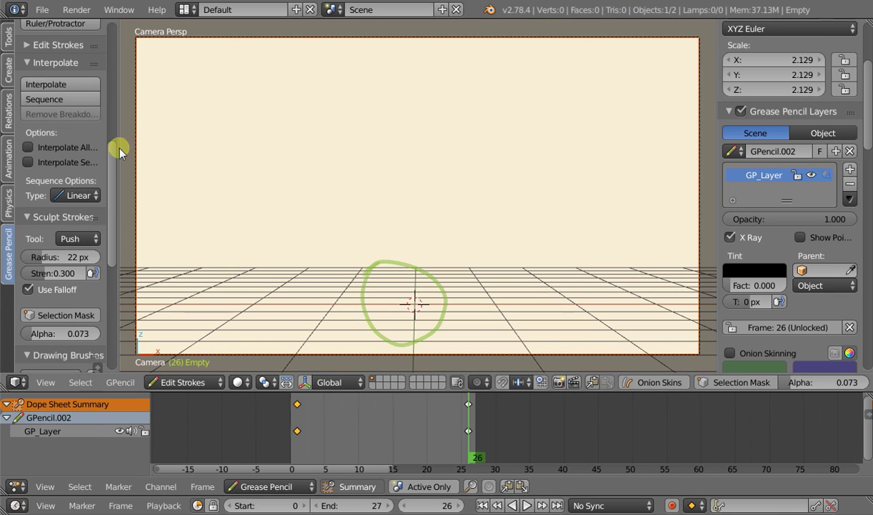
pyautogui.scroll(1, 62, 178)
pyautogui.scroll(5, 62, 178)
pyautogui.scroll(-4, 69, 225)
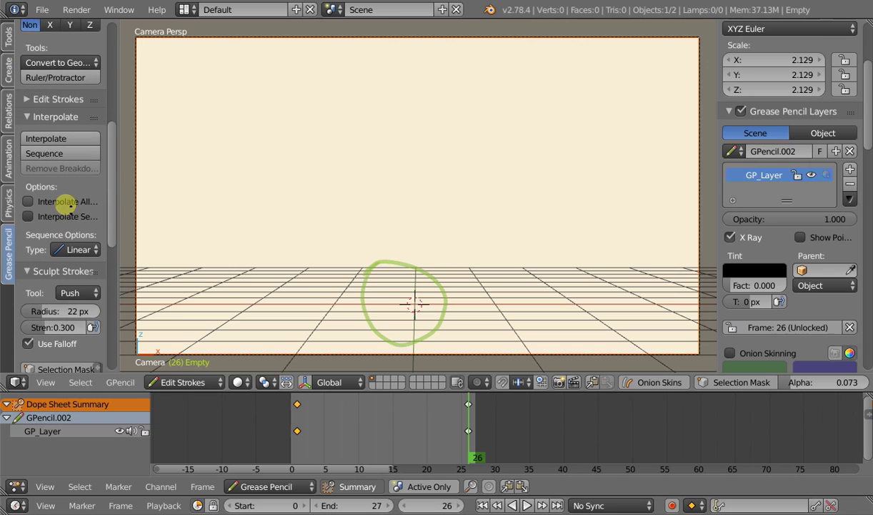
pyautogui.click(636, 382)
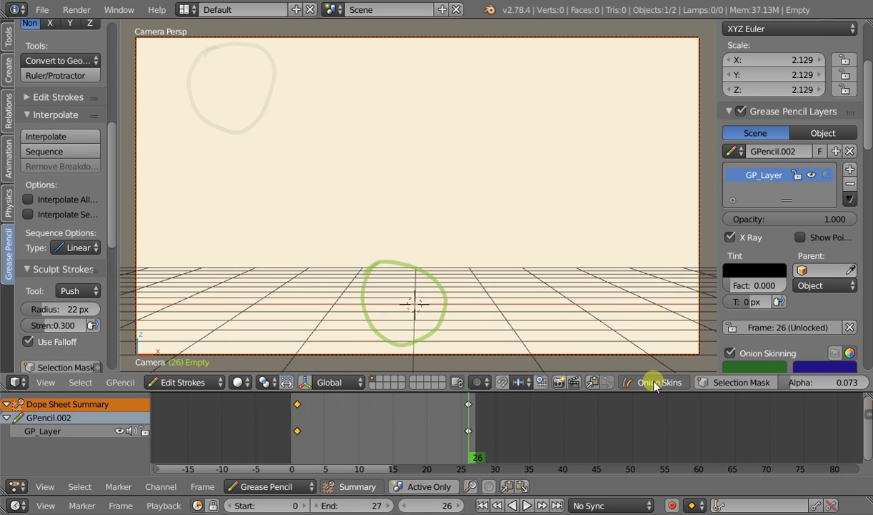
# - Play the animation from frame 1 with Alt+A, then stop it
pyautogui.click(298, 429)
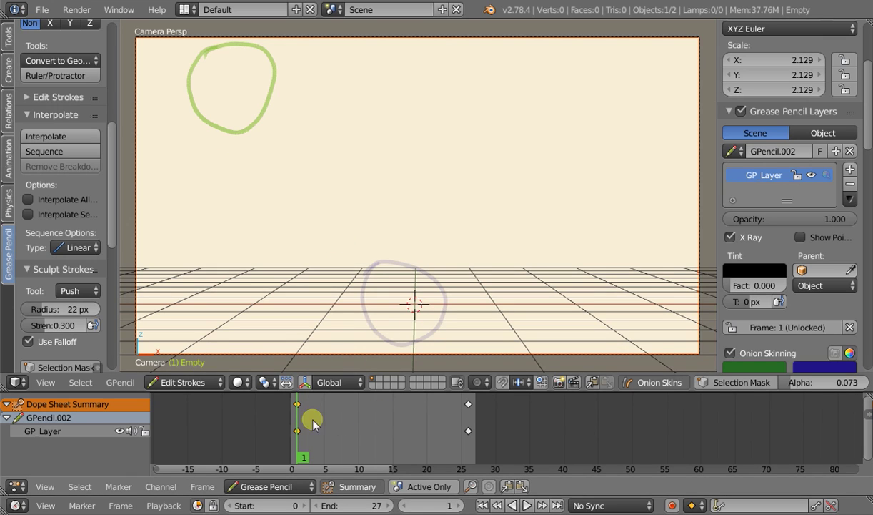
pyautogui.hotkey('alt', 'a')
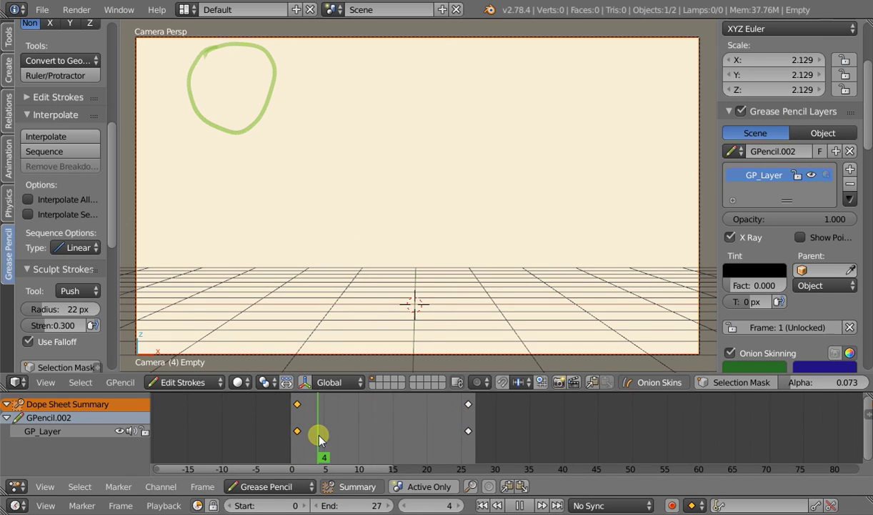
pyautogui.press('Escape')
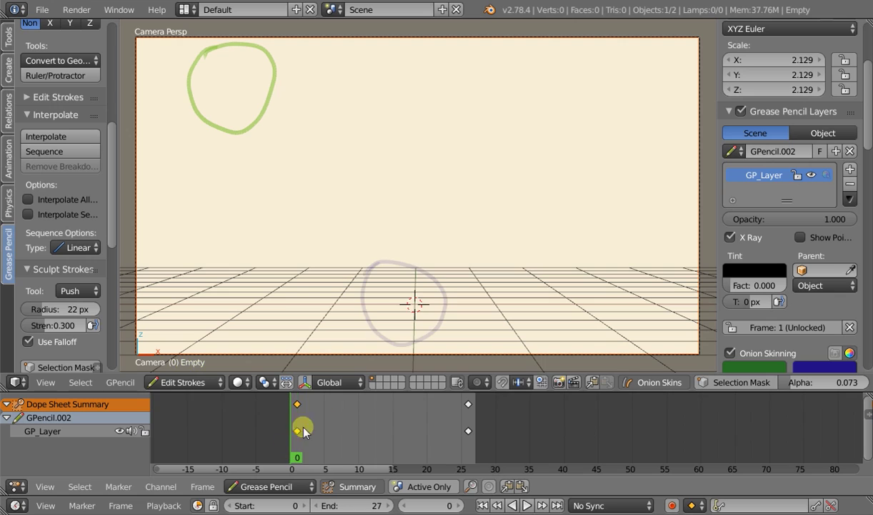
# - Go to frame 1, then scrub to empty frame 9 between the two circle keyframes
pyautogui.click(300, 427)
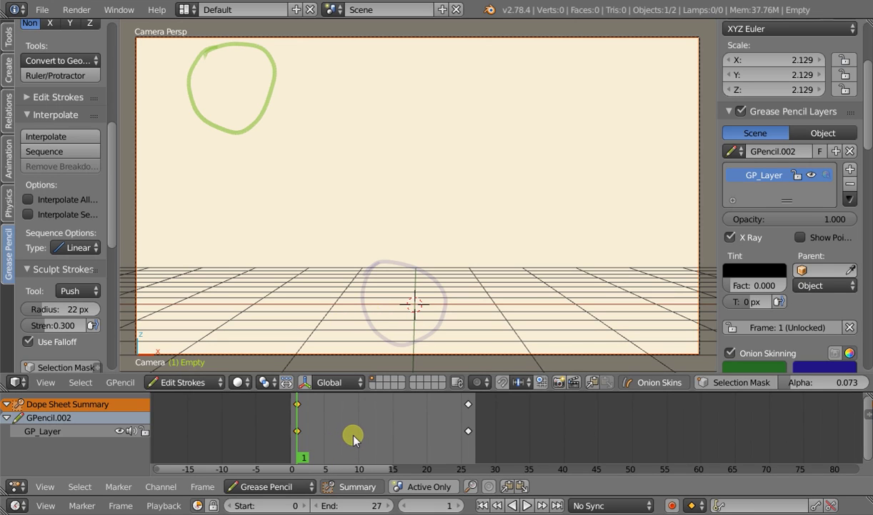
pyautogui.moveTo(356, 432); pyautogui.dragTo(351, 429)
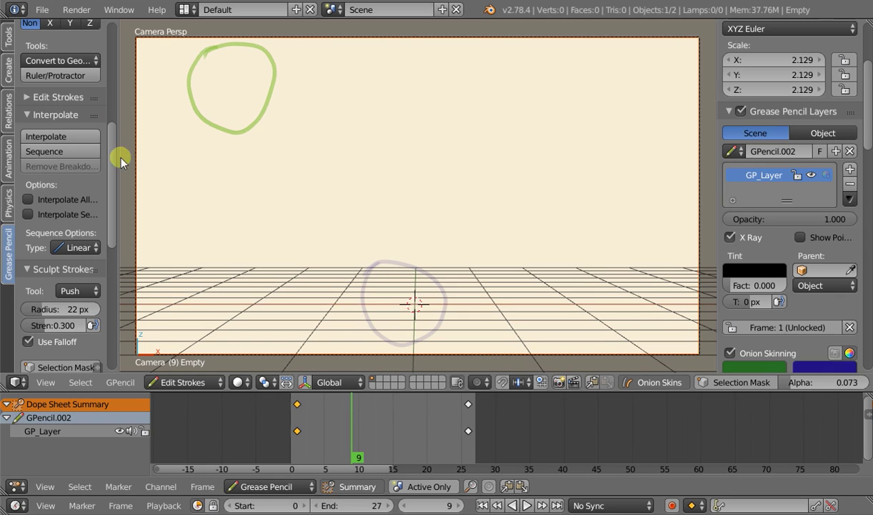
pyautogui.click(60, 139)
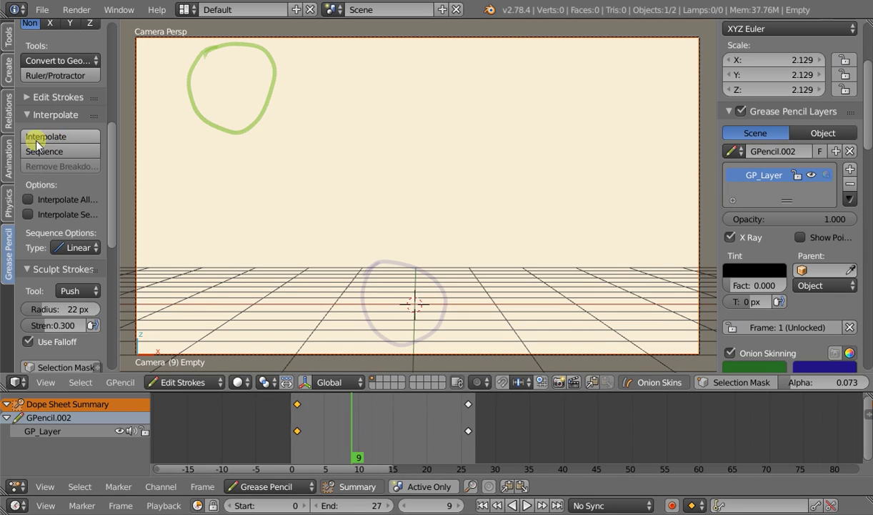
pyautogui.click(83, 138)
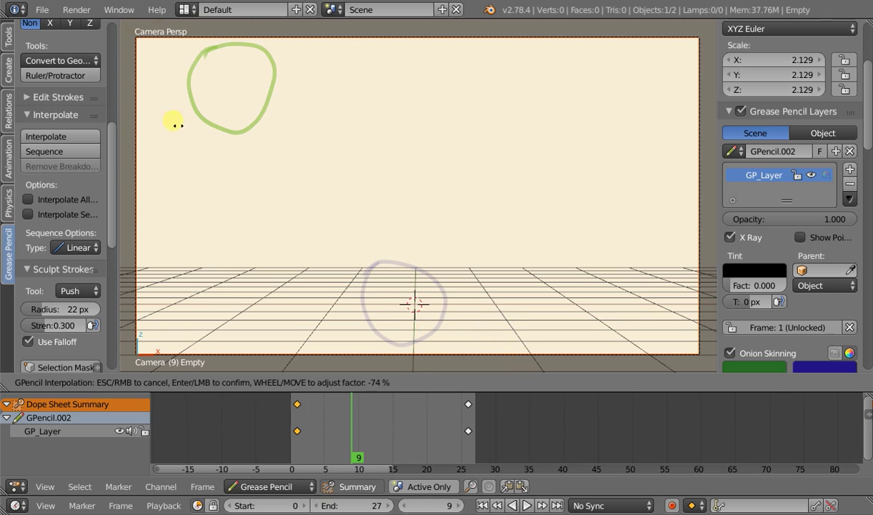
pyautogui.press('Escape')
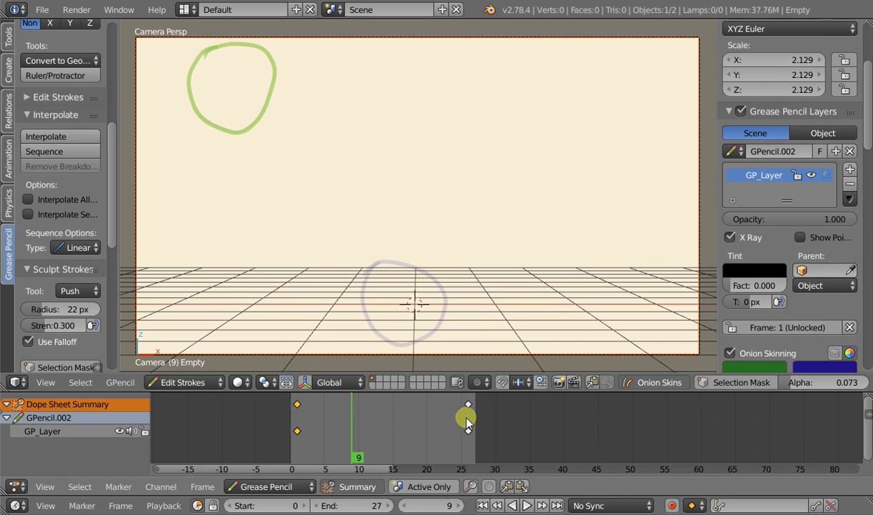
# - Fill frames 1–26 with interpolated circles and scrub through them to check the motion
pyautogui.click(48, 153)
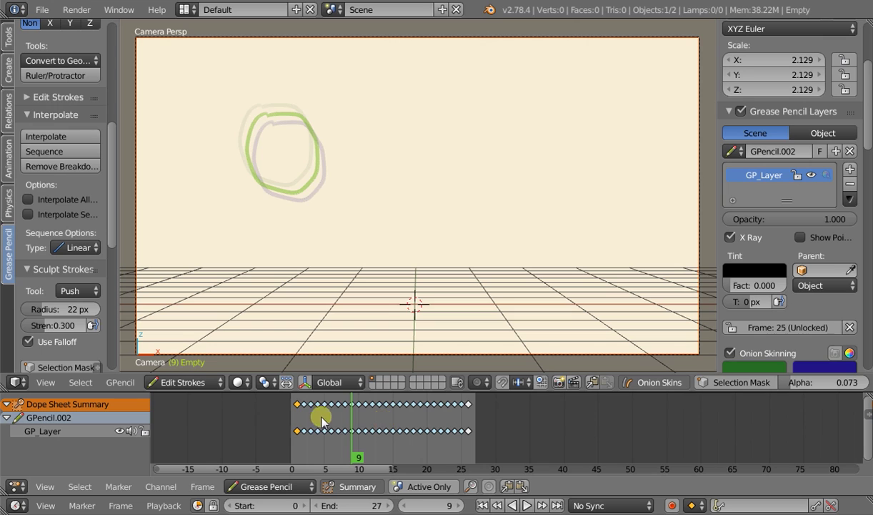
pyautogui.moveTo(297, 420)
pyautogui.mouseDown()
pyautogui.moveTo(461, 414)
pyautogui.moveTo(315, 418)
pyautogui.moveTo(457, 418)
pyautogui.moveTo(361, 426)
pyautogui.moveTo(380, 418)
pyautogui.mouseUp()
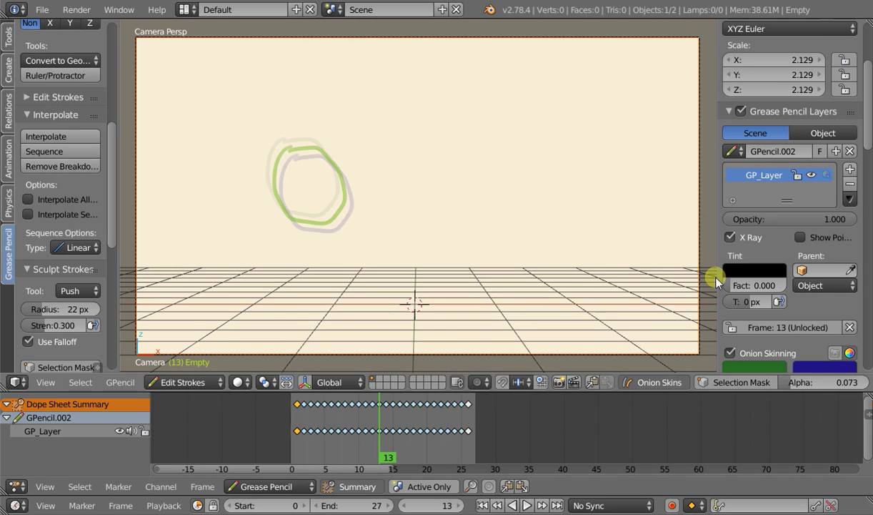
# - Set onion skinning to 6 frames before and 11 after, then scrub back to frame 8
pyautogui.scroll(-5, 829, 257)
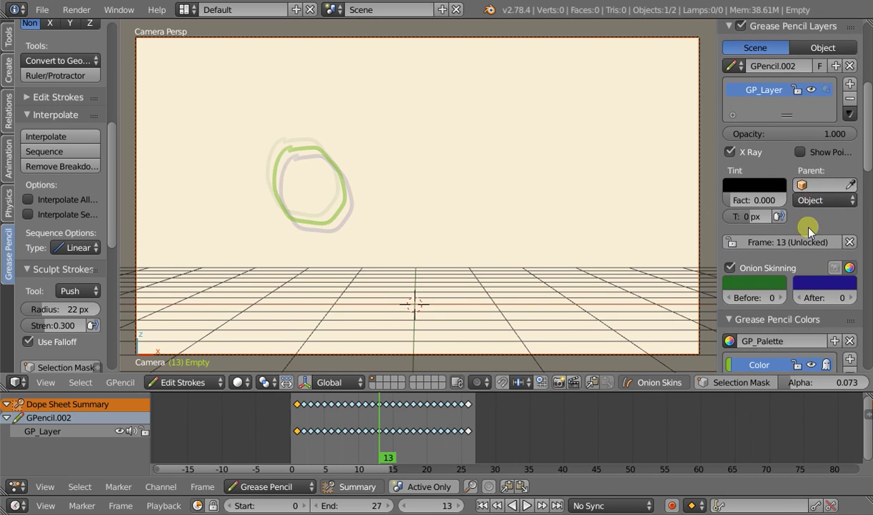
pyautogui.moveTo(760, 300); pyautogui.dragTo(839, 299)
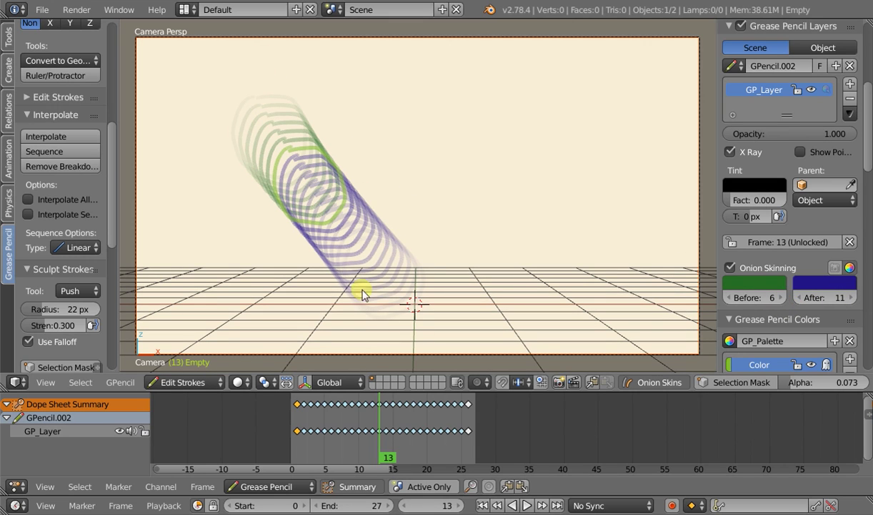
pyautogui.moveTo(368, 418)
pyautogui.mouseDown()
pyautogui.moveTo(351, 427)
pyautogui.moveTo(328, 421)
pyautogui.moveTo(442, 427)
pyautogui.mouseUp()
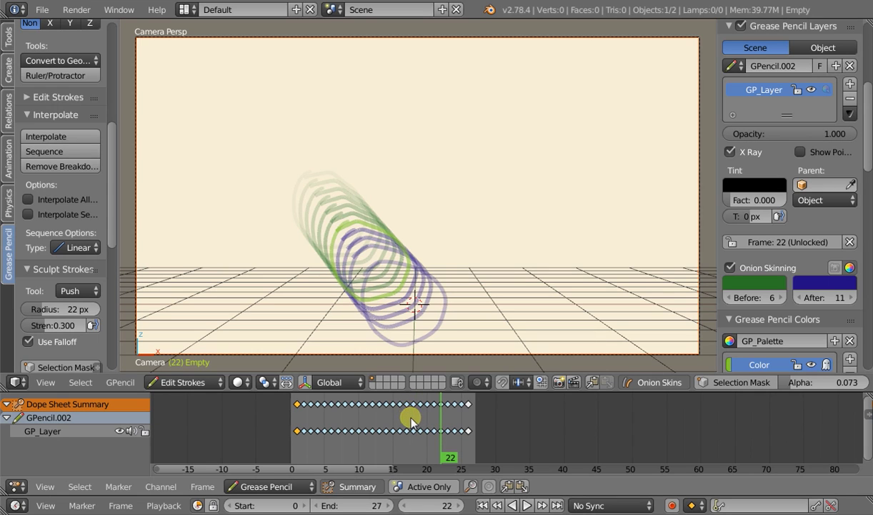
pyautogui.click(368, 420)
pyautogui.hotkey('alt', 'a')
pyautogui.click(318, 416)
pyautogui.hotkey('alt', 'a')
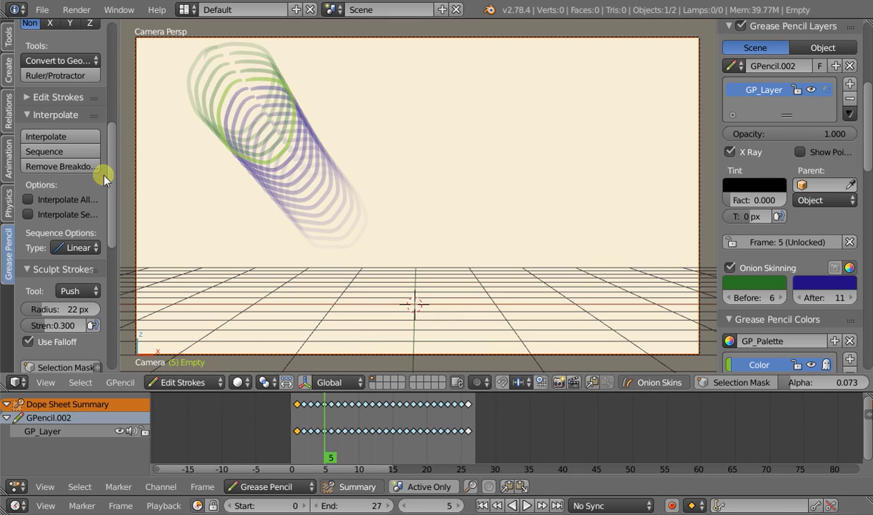
# - Remove Breakdowns, then play and scrub to confirm frame 12 shows the unchanged top-left circle
pyautogui.click(63, 167)
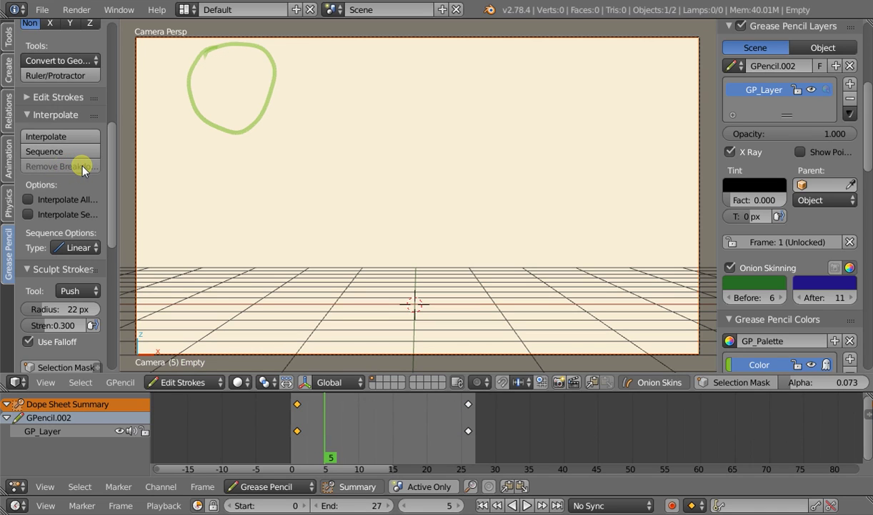
pyautogui.click(298, 415)
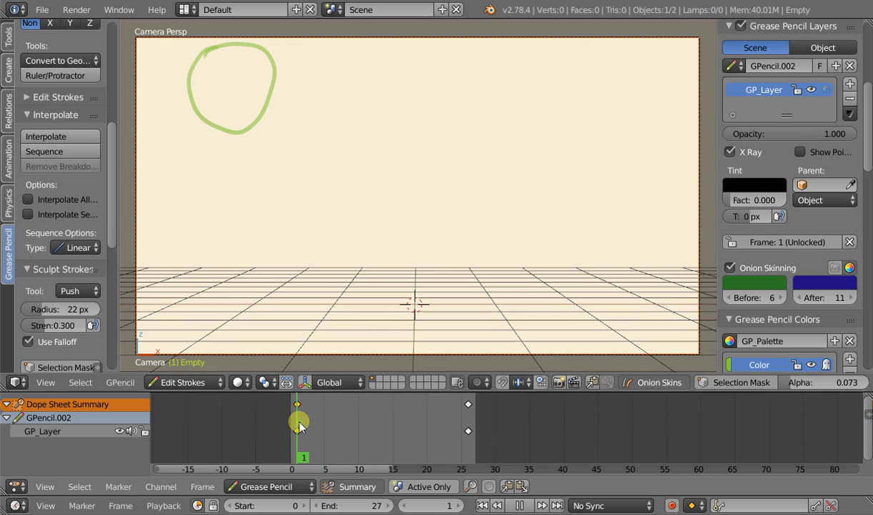
pyautogui.hotkey('alt', 'a')
pyautogui.moveTo(363, 423)
pyautogui.mouseDown()
pyautogui.moveTo(468, 417)
pyautogui.moveTo(297, 429)
pyautogui.mouseUp()
pyautogui.press('Escape')
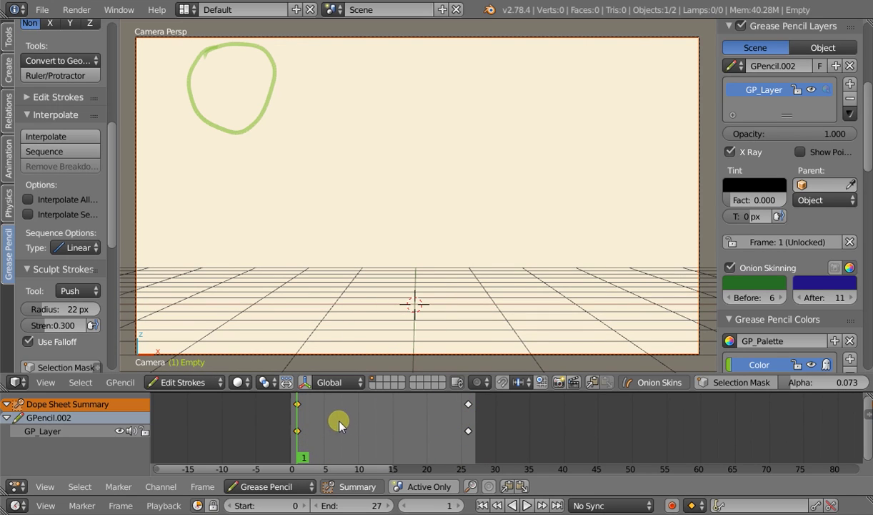
pyautogui.click(372, 423)
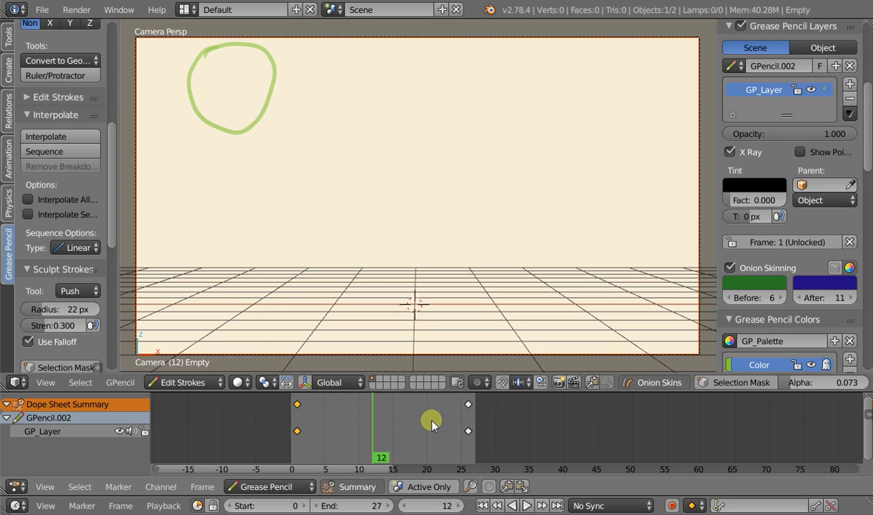
pyautogui.click(298, 433)
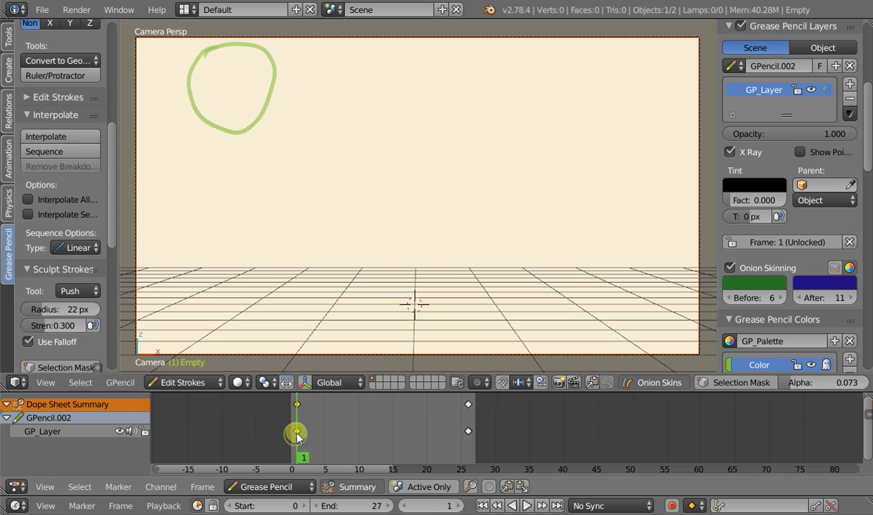
pyautogui.click(67, 143)
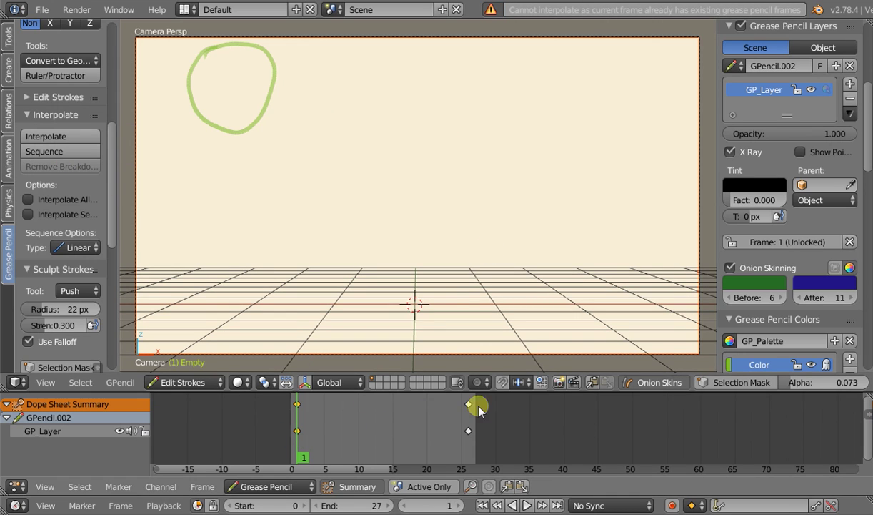
pyautogui.click(512, 413)
pyautogui.click(76, 147)
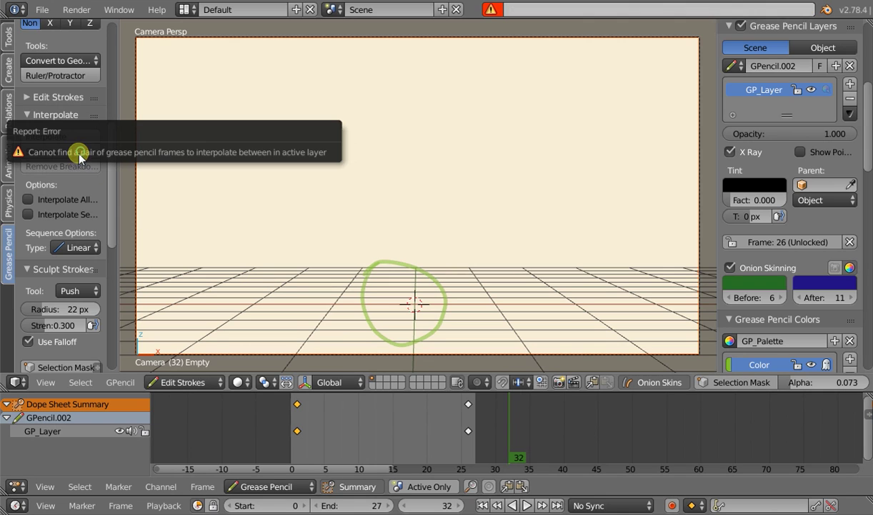
pyautogui.click(377, 421)
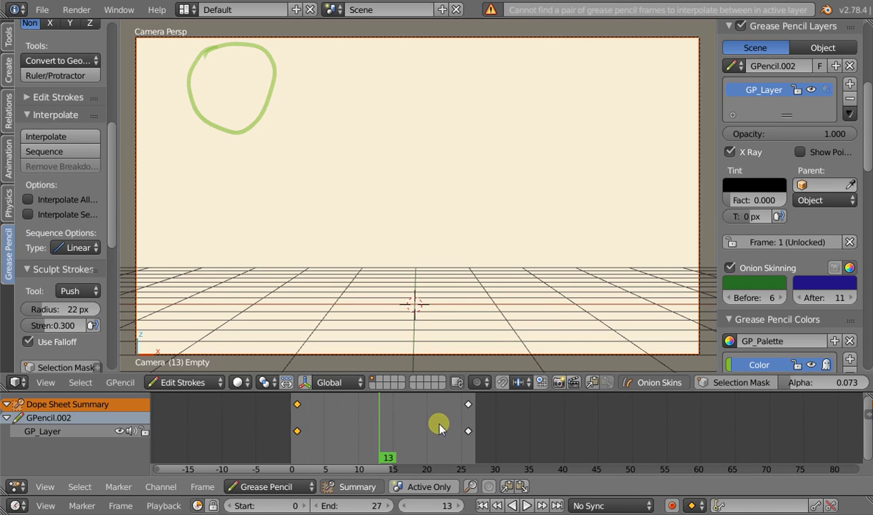
# - Set the Sequence Options interpolation Type to Bounce under Dynamic Effects
pyautogui.click(79, 248)
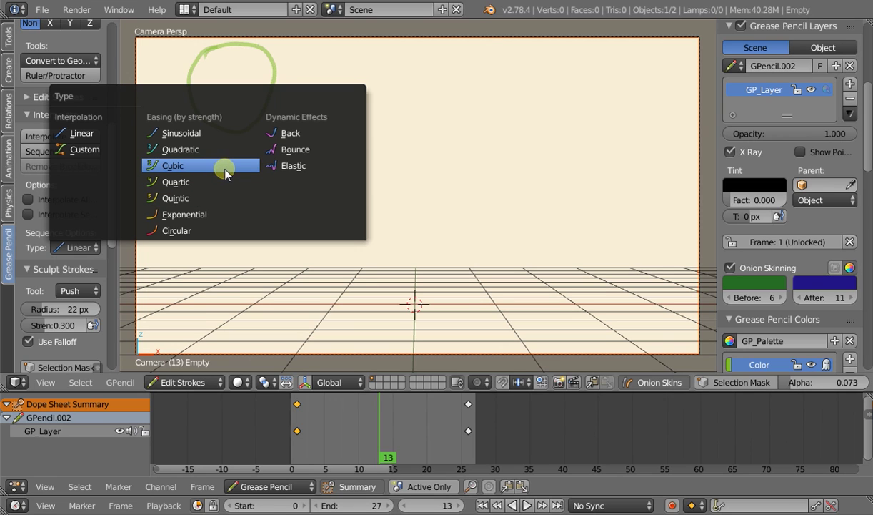
pyautogui.click(301, 156)
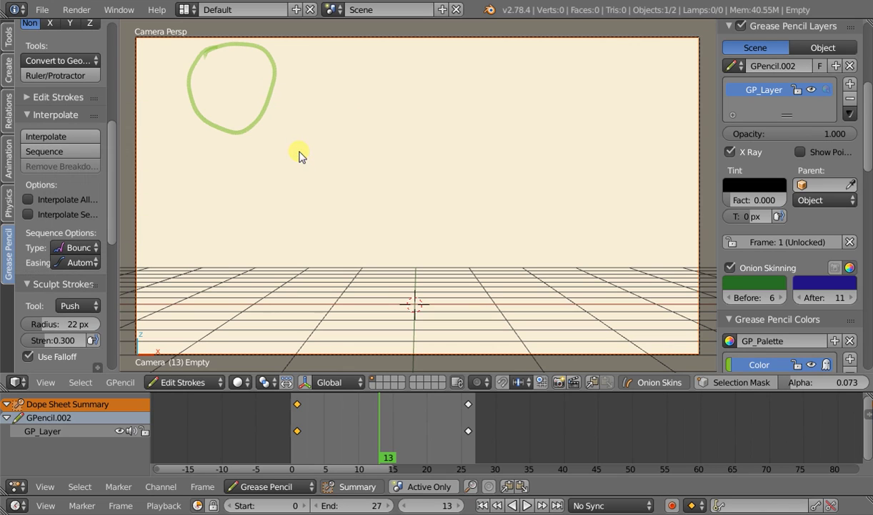
pyautogui.click(63, 150)
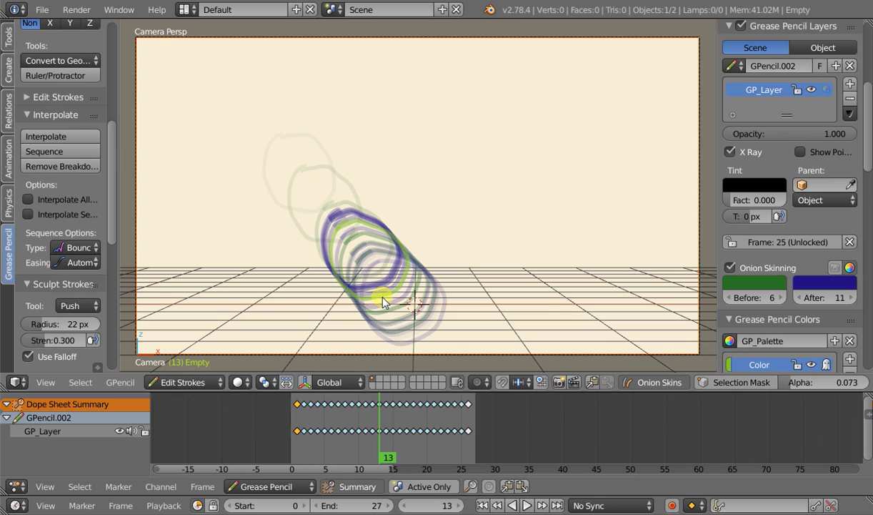
pyautogui.click(413, 408)
pyautogui.moveTo(424, 419)
pyautogui.mouseDown()
pyautogui.moveTo(293, 415)
pyautogui.moveTo(301, 420)
pyautogui.mouseUp()
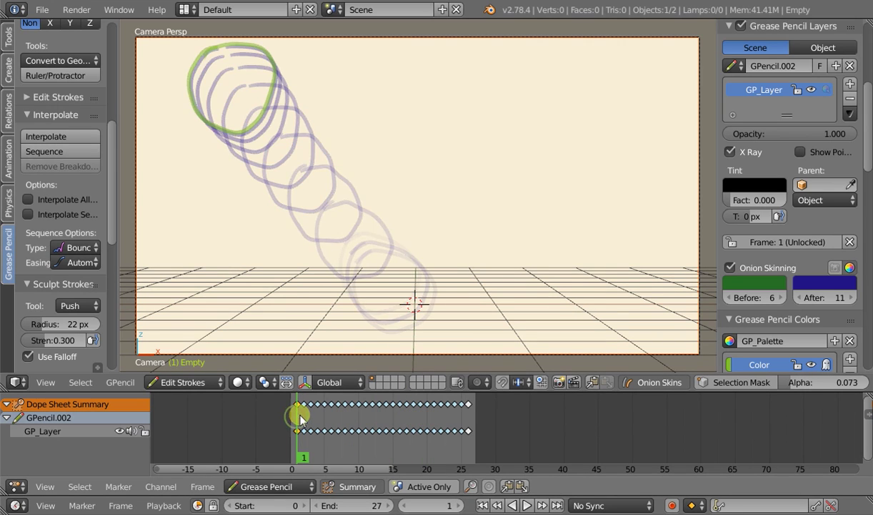
pyautogui.hotkey('alt', 'a')
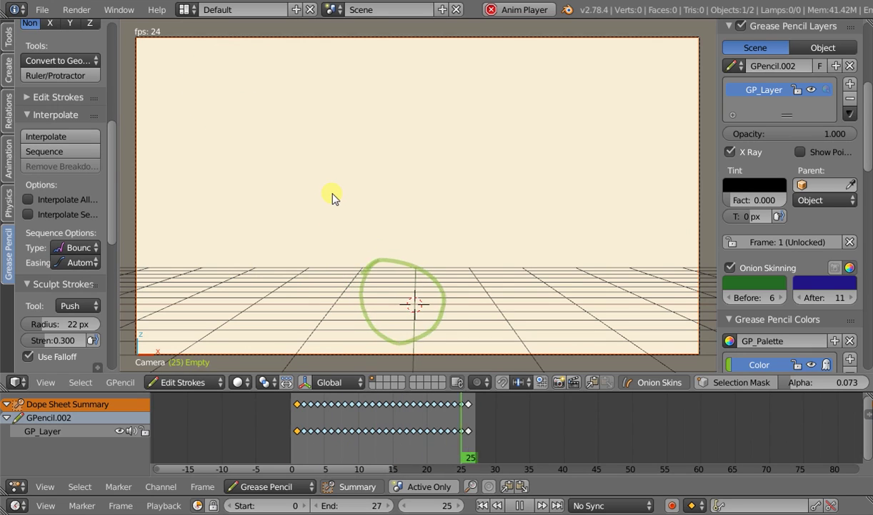
pyautogui.hotkey('alt', 'a')
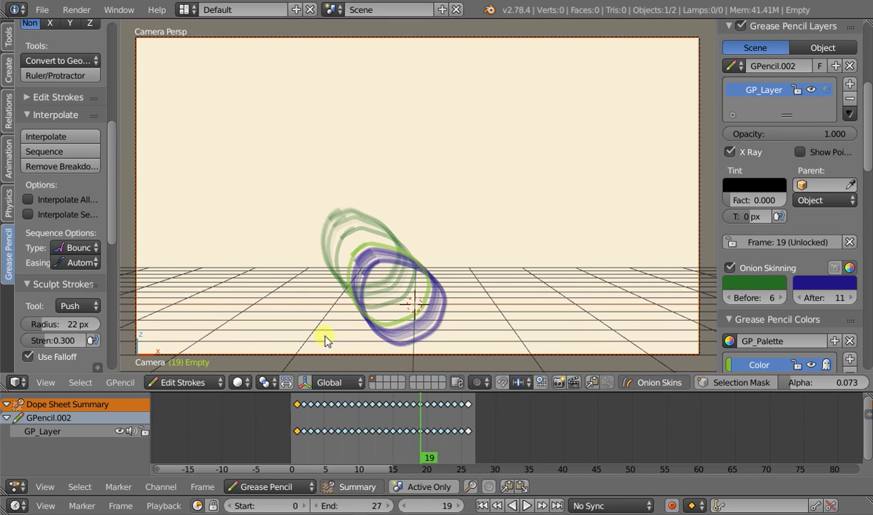
pyautogui.click(71, 170)
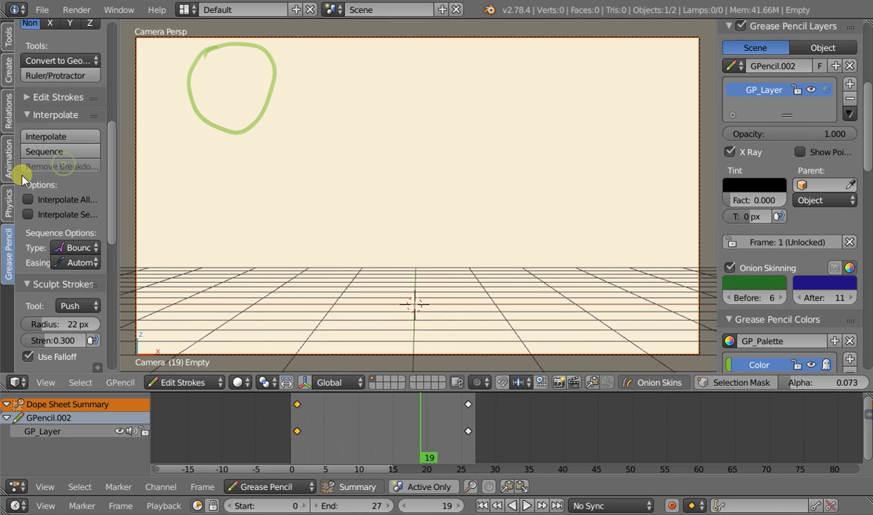
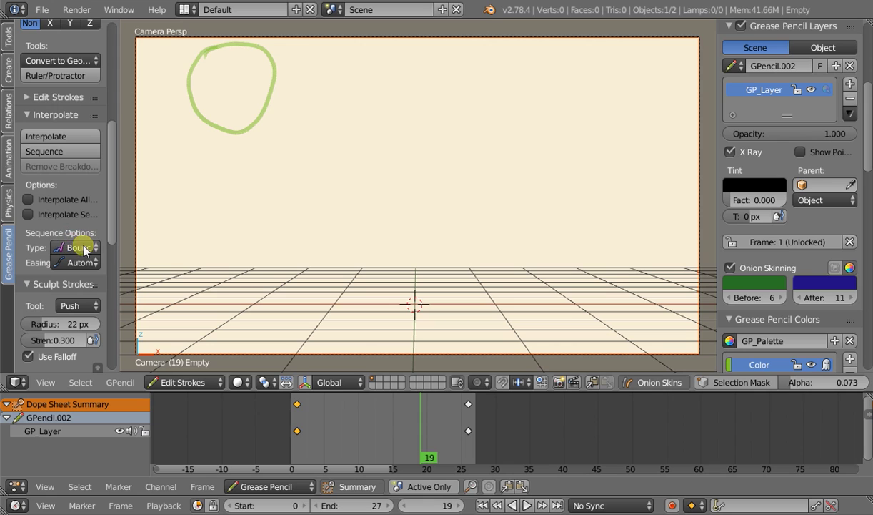
# - Switch the sequence interpolation type to Custom, showing a straight linear custom curve
pyautogui.click(72, 249)
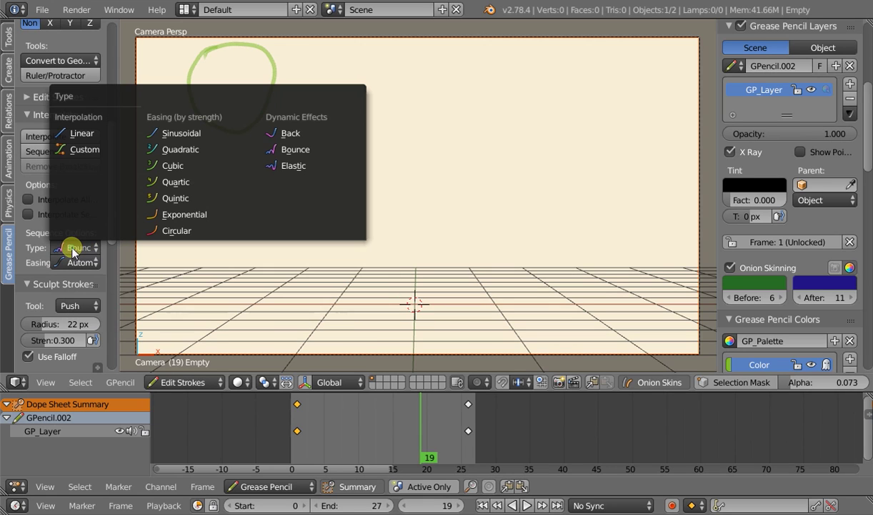
pyautogui.click(79, 150)
pyautogui.moveTo(105, 120); pyautogui.dragTo(108, 167)
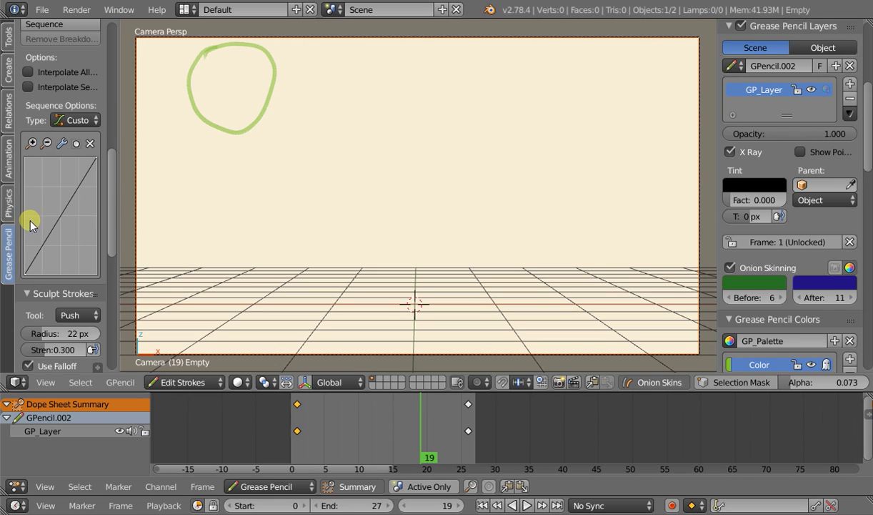
# - Add alternating low and high points to zigzag the custom curve, then generate the interpolated sequence
pyautogui.moveTo(30, 221); pyautogui.dragTo(34, 226)
pyautogui.click(51, 259)
pyautogui.click(58, 193)
pyautogui.click(79, 260)
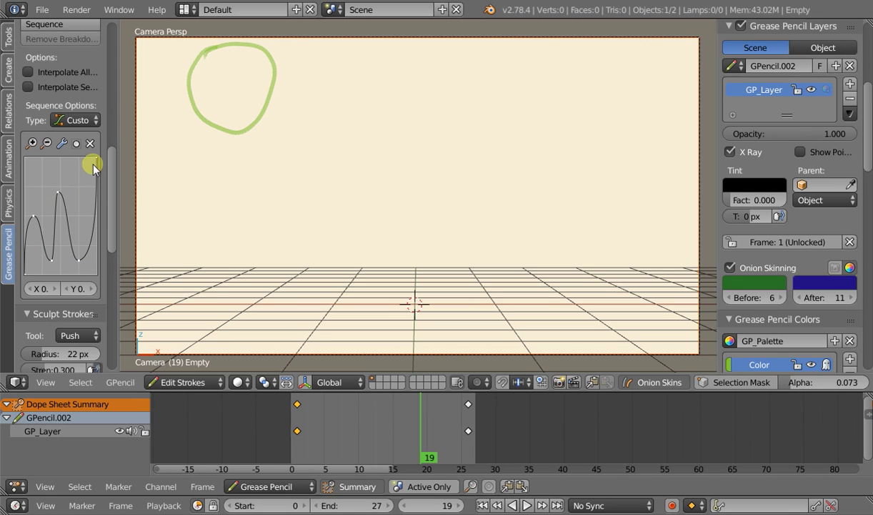
pyautogui.click(74, 26)
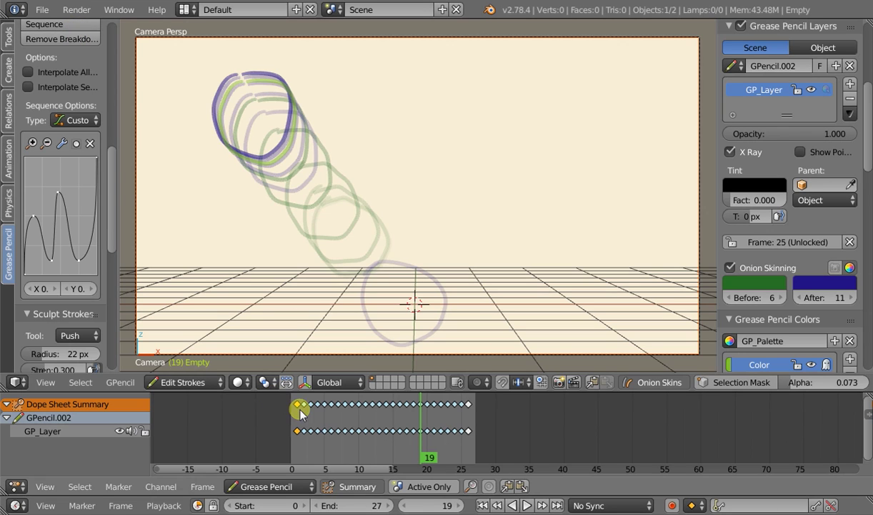
# - Preview playback from the first frame, then drag the curve's end point up to the top-right
pyautogui.hotkey('shift', 'Left')
pyautogui.hotkey('alt', 'a')
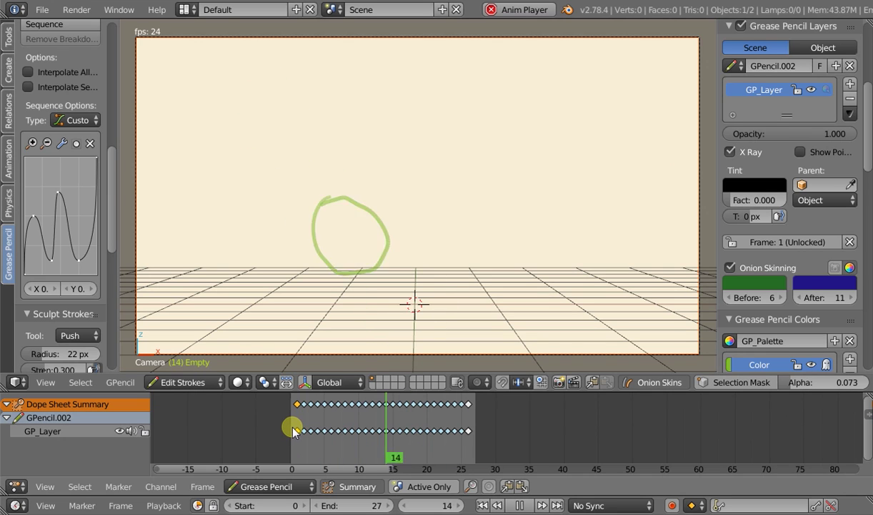
pyautogui.hotkey('alt', 'a')
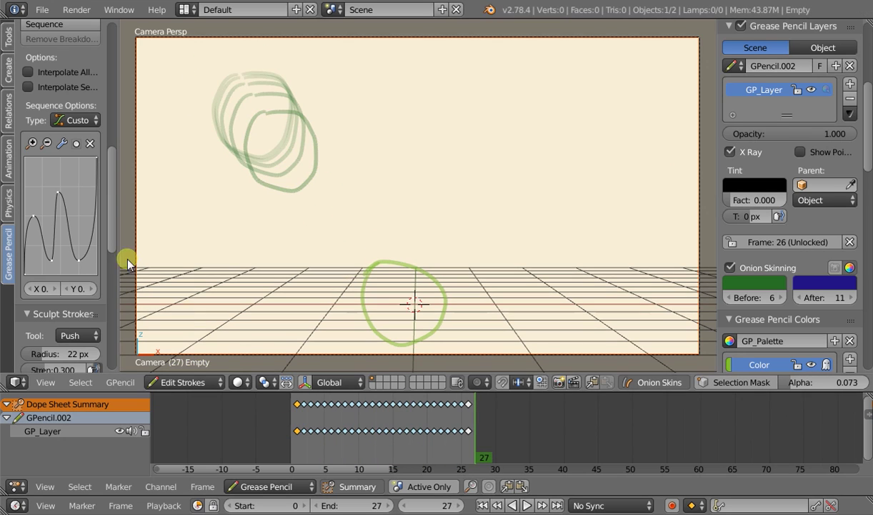
pyautogui.moveTo(91, 176); pyautogui.dragTo(72, 264)
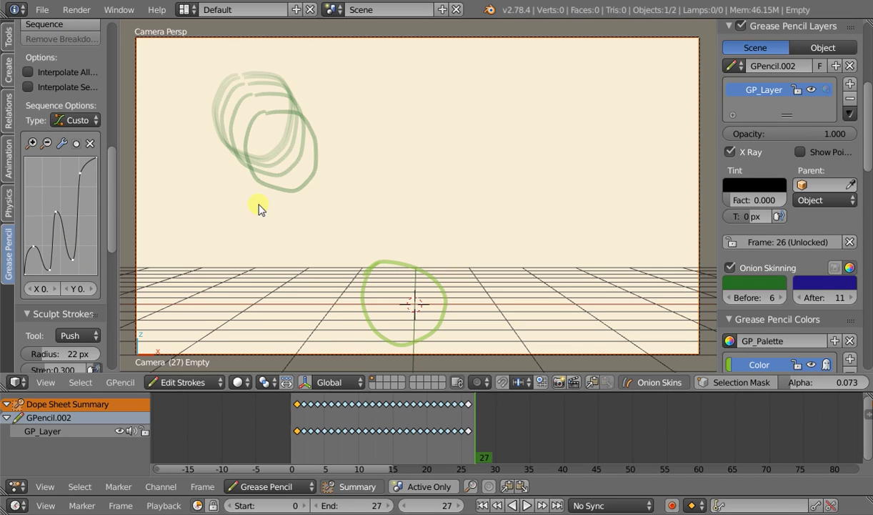
# - At frame 14, remove the old breakdowns and regenerate the sequence along the reshaped curve
pyautogui.click(385, 411)
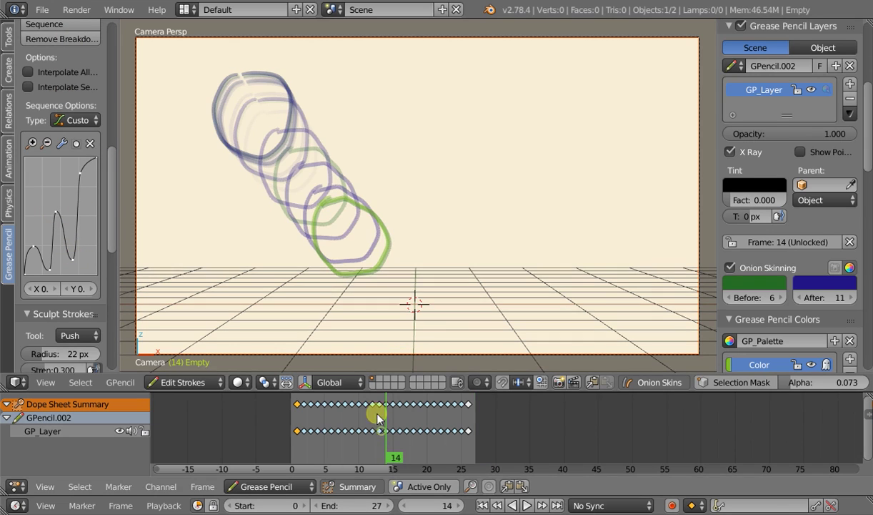
pyautogui.click(58, 40)
pyautogui.scroll(2, 113, 159)
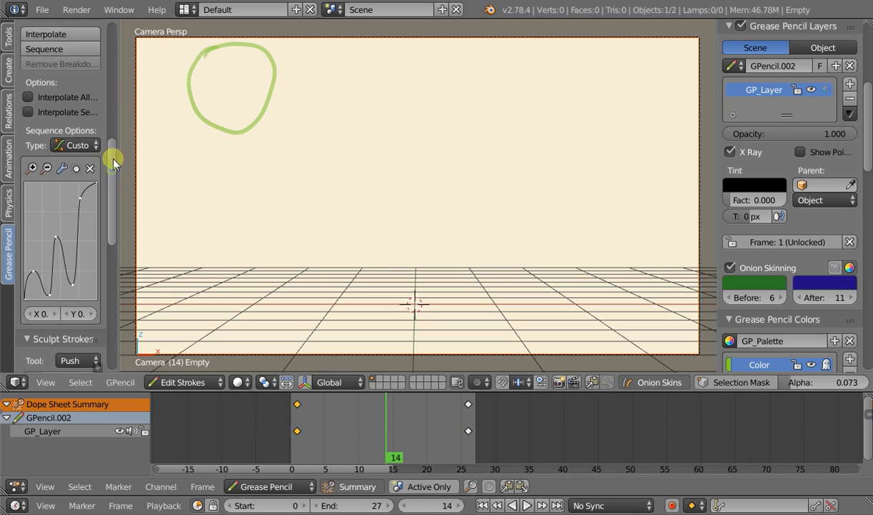
pyautogui.scroll(3, 111, 150)
pyautogui.click(62, 98)
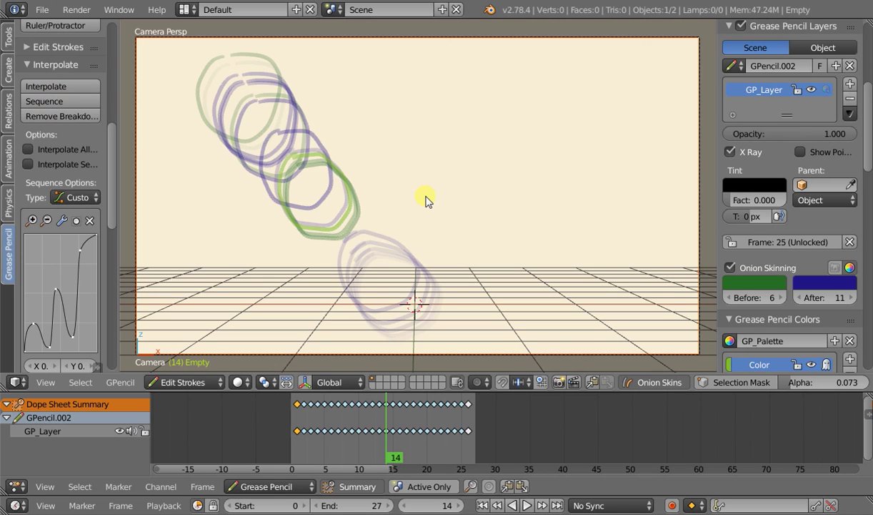
pyautogui.click(299, 419)
pyautogui.hotkey('alt', 'a')
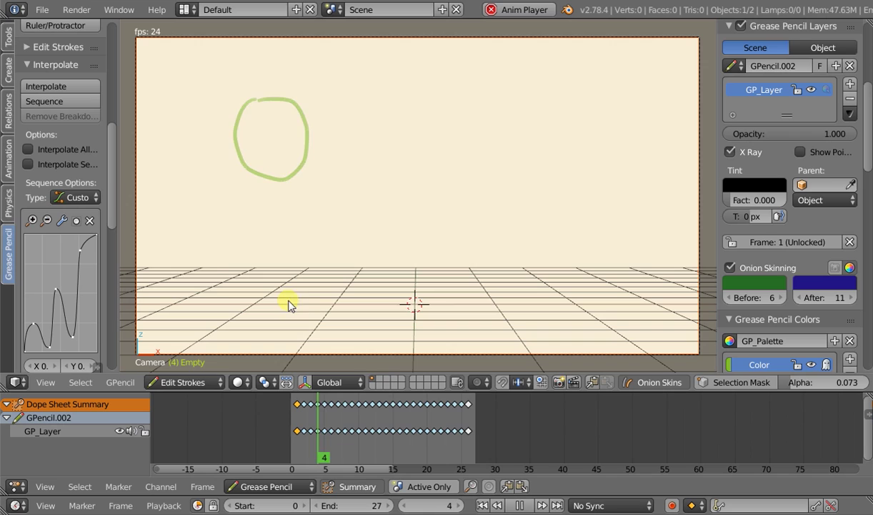
pyautogui.hotkey('alt', 'a')
pyautogui.click(377, 421)
pyautogui.moveTo(372, 423)
pyautogui.mouseDown()
pyautogui.moveTo(322, 420)
pyautogui.moveTo(444, 418)
pyautogui.moveTo(311, 428)
pyautogui.moveTo(419, 421)
pyautogui.moveTo(371, 432)
pyautogui.moveTo(433, 417)
pyautogui.moveTo(355, 423)
pyautogui.moveTo(411, 429)
pyautogui.moveTo(333, 430)
pyautogui.moveTo(418, 410)
pyautogui.moveTo(411, 422)
pyautogui.mouseUp()
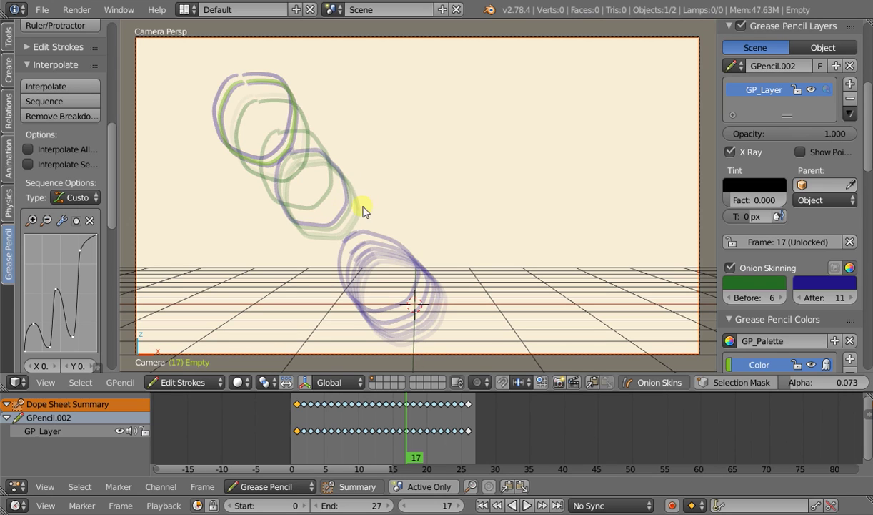
pyautogui.click(559, 384)
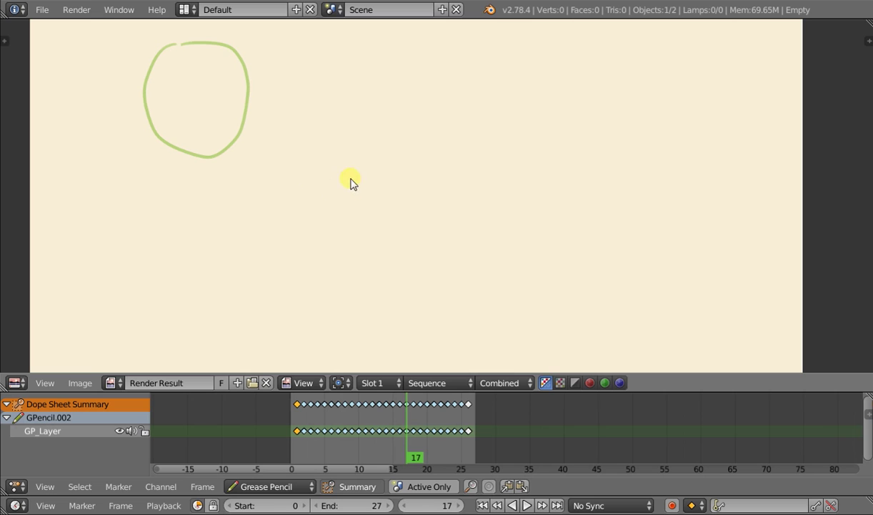
pyautogui.press('Escape')
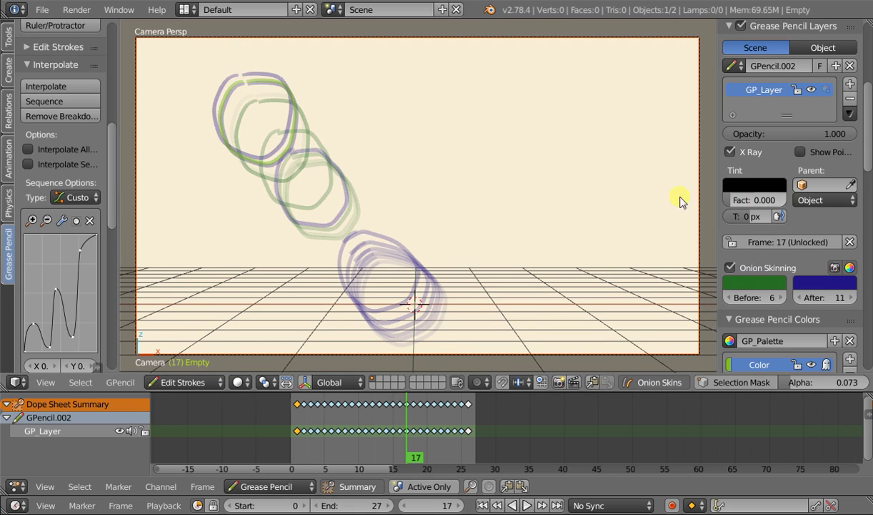
pyautogui.click(558, 382)
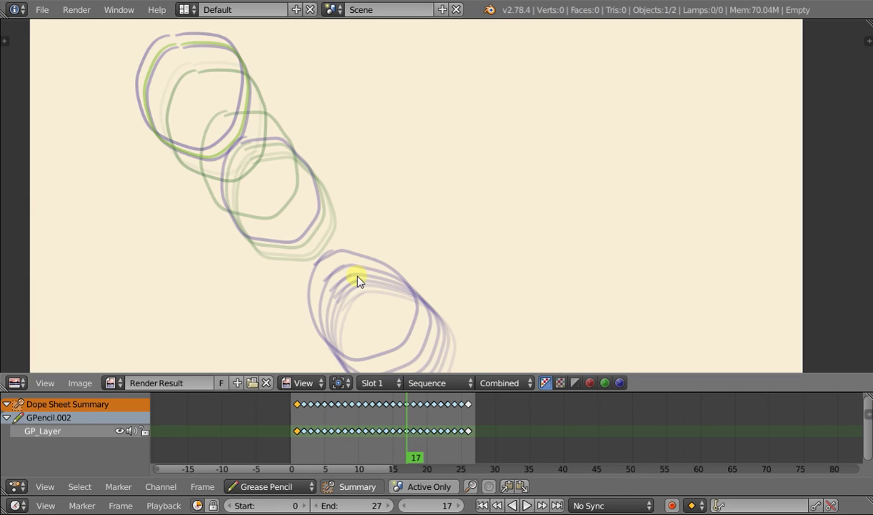
pyautogui.press('Escape')
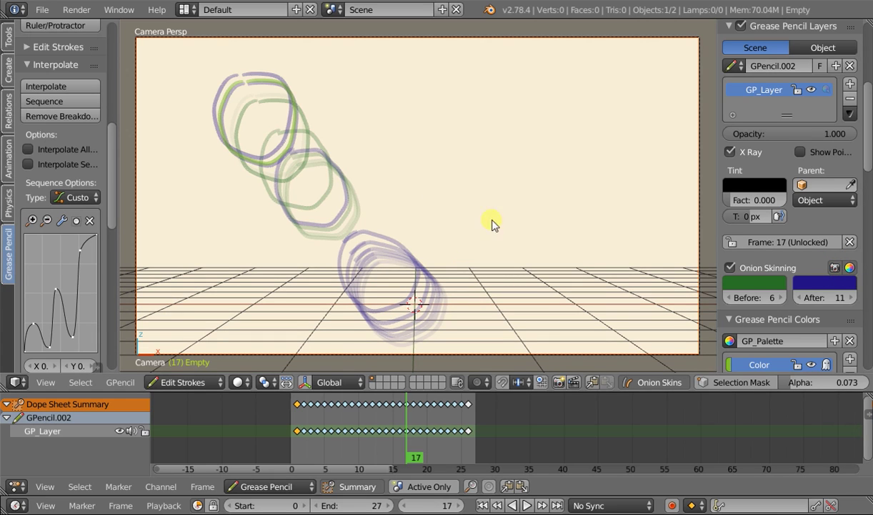
# - Scrub back to frame 8 and drag the onion skinning Before and After values down
pyautogui.moveTo(391, 424)
pyautogui.mouseDown()
pyautogui.moveTo(381, 417)
pyautogui.moveTo(384, 439)
pyautogui.moveTo(405, 429)
pyautogui.moveTo(362, 445)
pyautogui.moveTo(458, 436)
pyautogui.moveTo(322, 441)
pyautogui.moveTo(404, 432)
pyautogui.mouseUp()
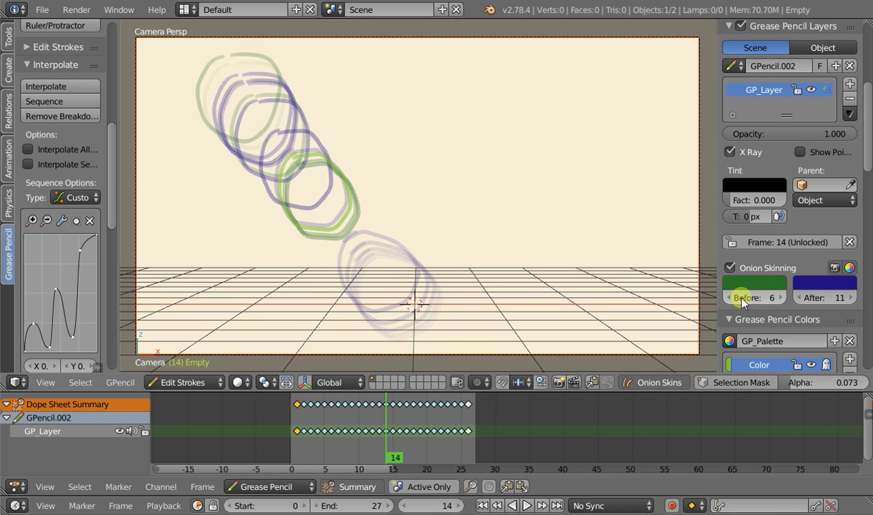
pyautogui.moveTo(386, 411); pyautogui.dragTo(345, 414)
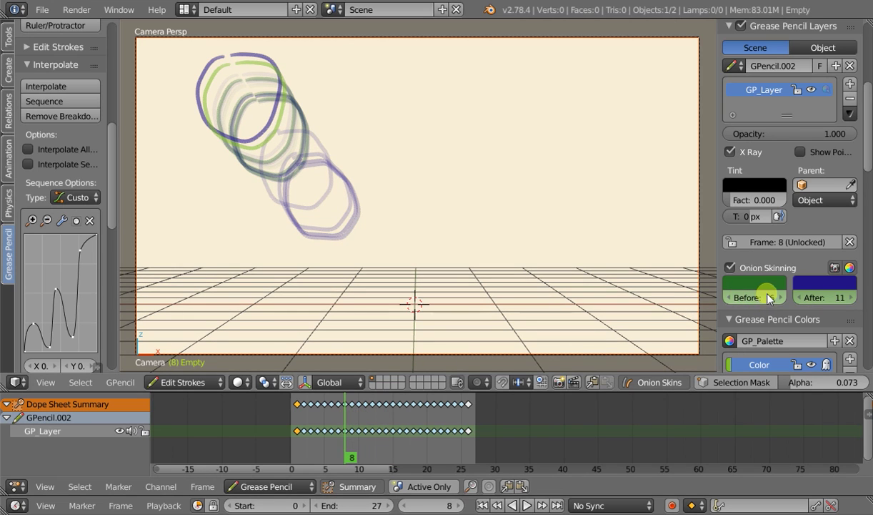
pyautogui.moveTo(771, 300)
pyautogui.mouseDown()
pyautogui.moveTo(724, 293)
pyautogui.moveTo(690, 301)
pyautogui.mouseUp()
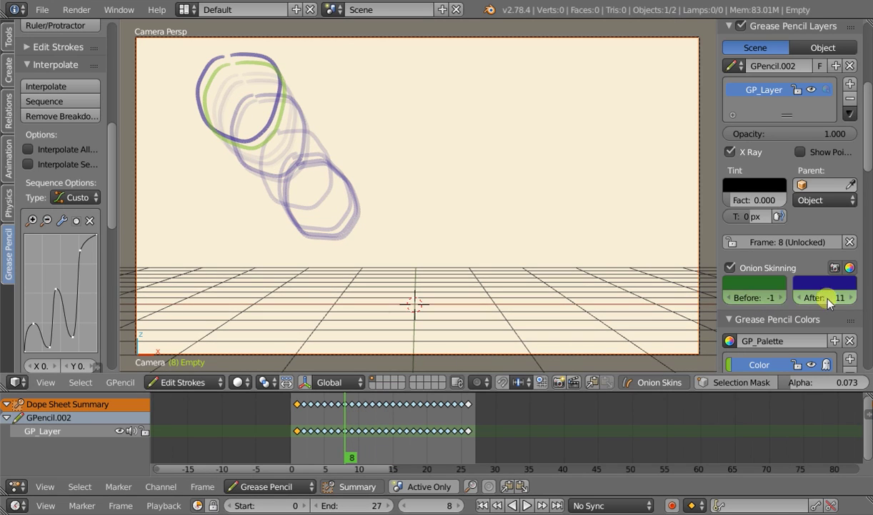
pyautogui.moveTo(830, 302); pyautogui.dragTo(750, 295)
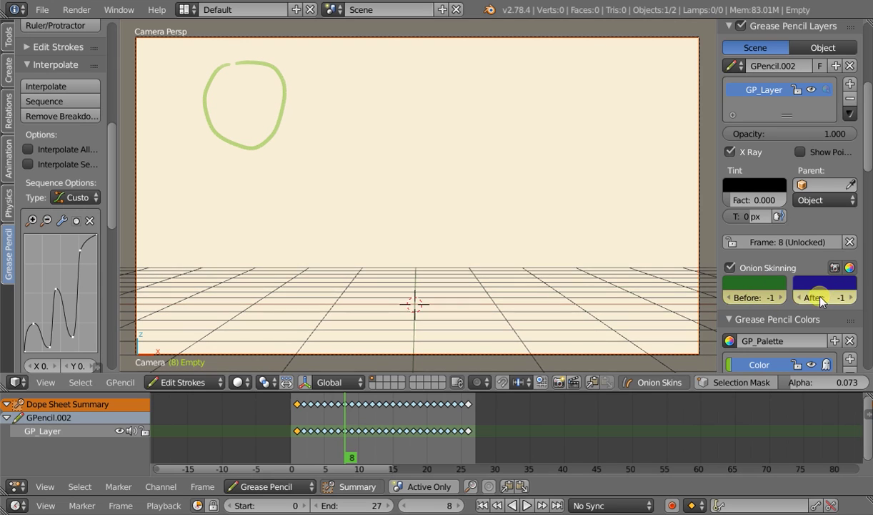
# - Scrub the opening frames, lower Before and After to -1, and jump to frame 24
pyautogui.moveTo(313, 422); pyautogui.dragTo(428, 424)
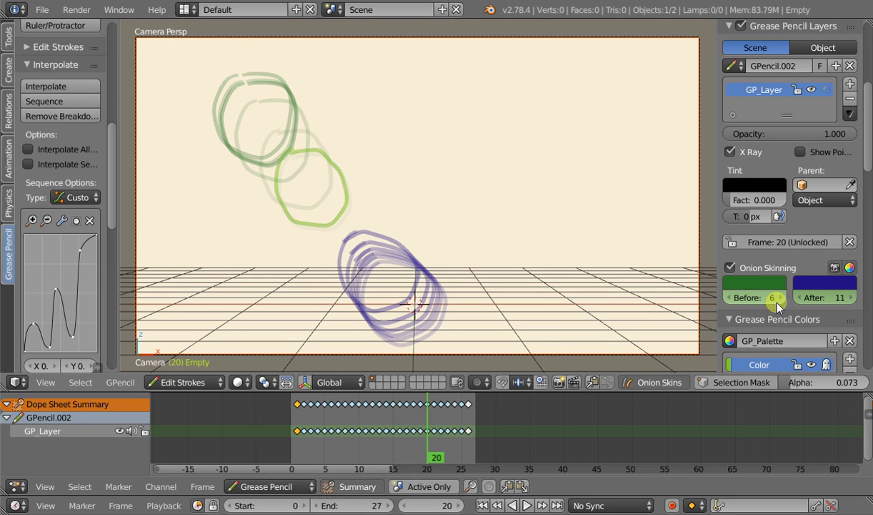
pyautogui.moveTo(774, 303); pyautogui.dragTo(665, 309)
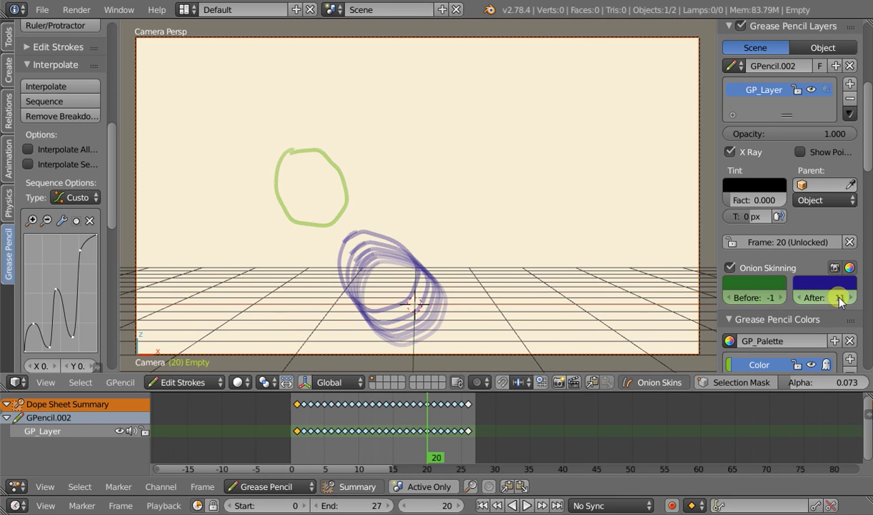
pyautogui.moveTo(840, 300); pyautogui.dragTo(749, 304)
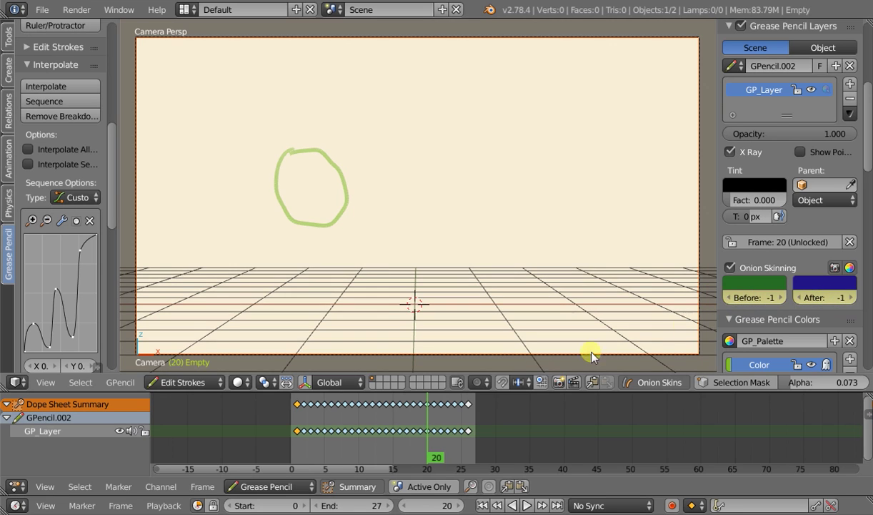
pyautogui.moveTo(402, 422)
pyautogui.mouseDown()
pyautogui.moveTo(312, 432)
pyautogui.moveTo(369, 437)
pyautogui.moveTo(475, 424)
pyautogui.moveTo(456, 424)
pyautogui.mouseUp()
pyautogui.click(729, 268)
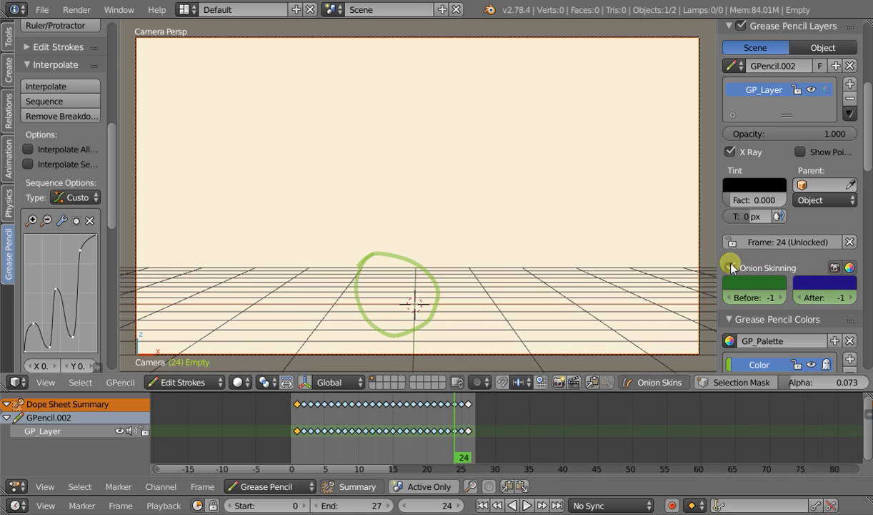
# - Adjust the onion Before and After ghosts, rewind to frame 1, and raise After
pyautogui.moveTo(750, 298); pyautogui.dragTo(762, 298)
pyautogui.moveTo(824, 301)
pyautogui.mouseDown()
pyautogui.moveTo(842, 298)
pyautogui.moveTo(828, 306)
pyautogui.mouseUp()
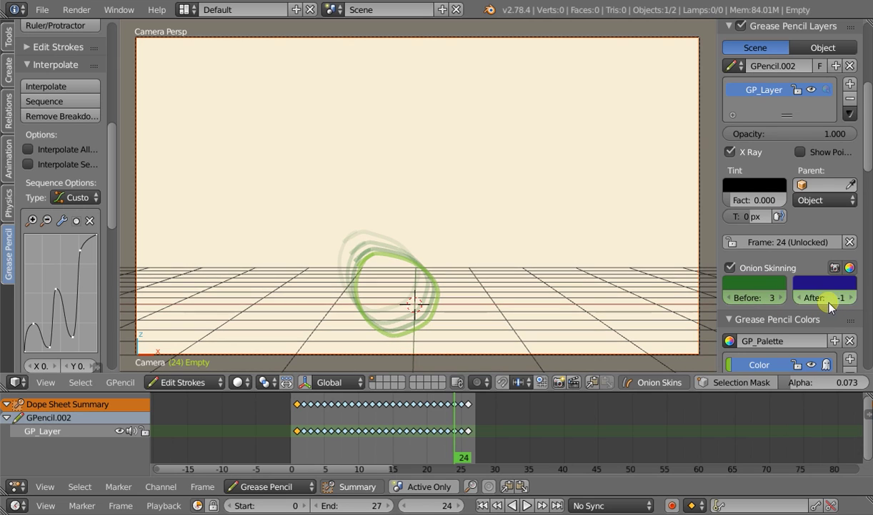
pyautogui.moveTo(451, 399)
pyautogui.mouseDown()
pyautogui.moveTo(410, 425)
pyautogui.moveTo(299, 434)
pyautogui.moveTo(306, 431)
pyautogui.mouseUp()
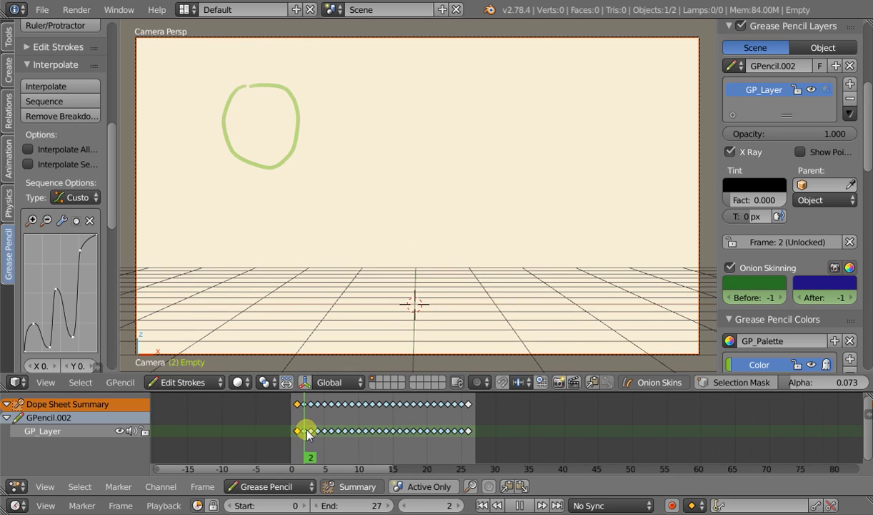
pyautogui.moveTo(790, 293)
pyautogui.mouseDown()
pyautogui.moveTo(842, 304)
pyautogui.moveTo(829, 297)
pyautogui.mouseUp()
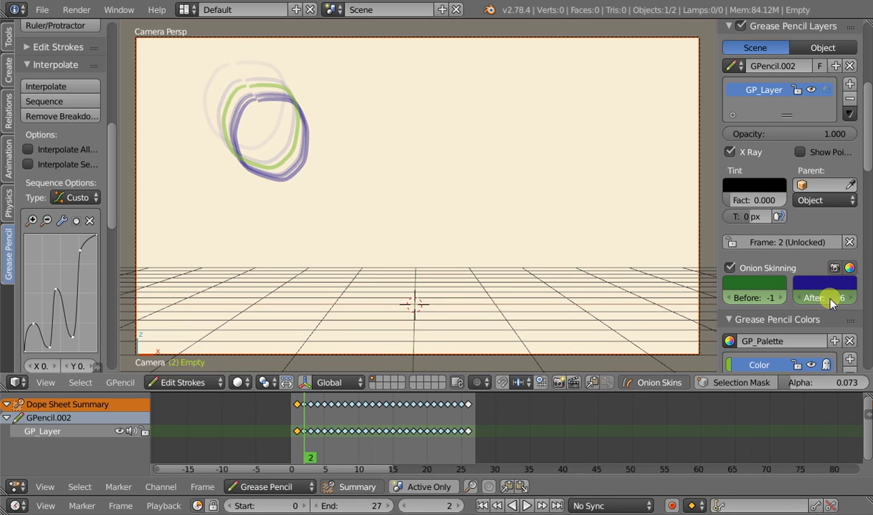
# - Re-enter the Before value at -1, toggle the Grease Pencil Colors section, and scrub early frames
pyautogui.click(756, 298)
pyautogui.press('Return')
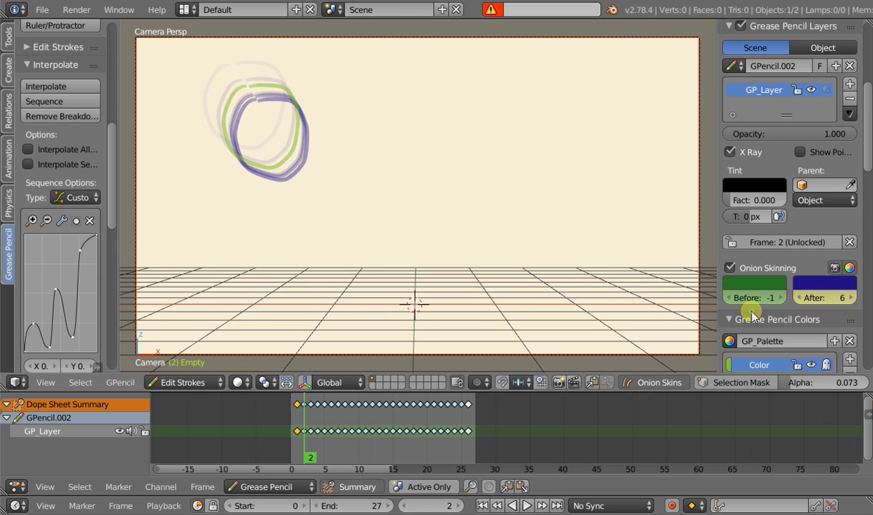
pyautogui.click(758, 318)
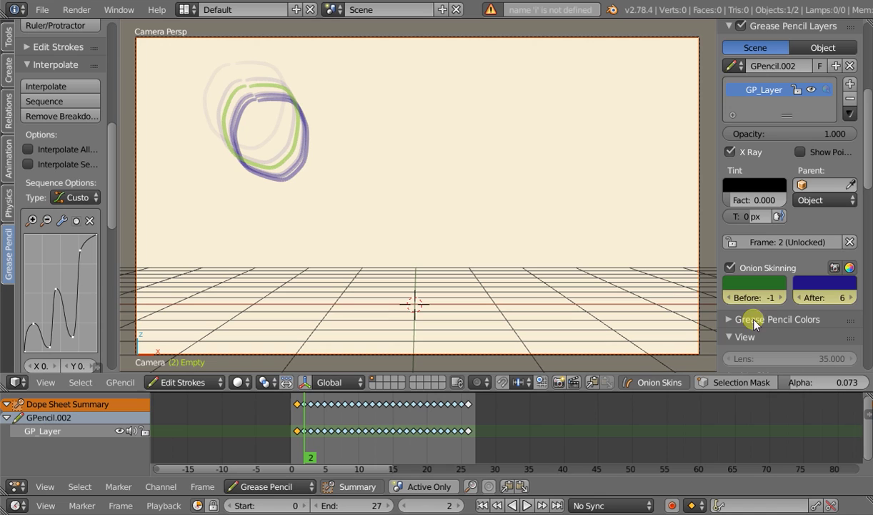
pyautogui.click(766, 319)
pyautogui.moveTo(320, 423)
pyautogui.mouseDown()
pyautogui.moveTo(306, 437)
pyautogui.moveTo(343, 443)
pyautogui.moveTo(446, 425)
pyautogui.moveTo(301, 437)
pyautogui.mouseUp()
# - During playback raise the onion Before value and lower After, then stop and go to frame 14
pyautogui.hotkey('alt', 'a')
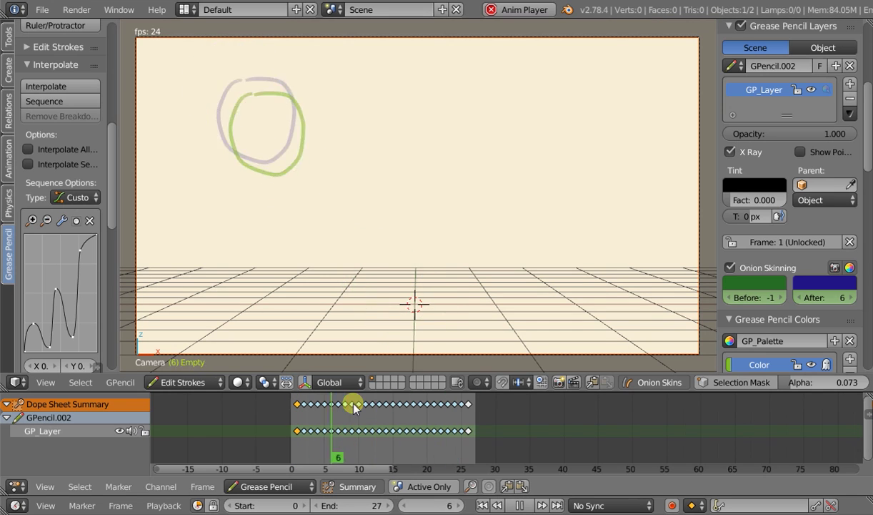
pyautogui.moveTo(754, 297); pyautogui.dragTo(769, 298)
pyautogui.moveTo(825, 298); pyautogui.dragTo(801, 297)
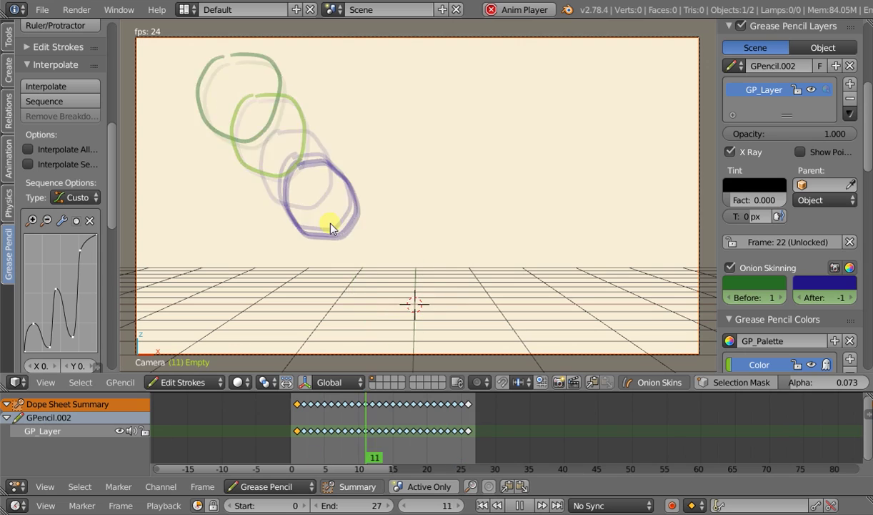
pyautogui.hotkey('alt', 'a')
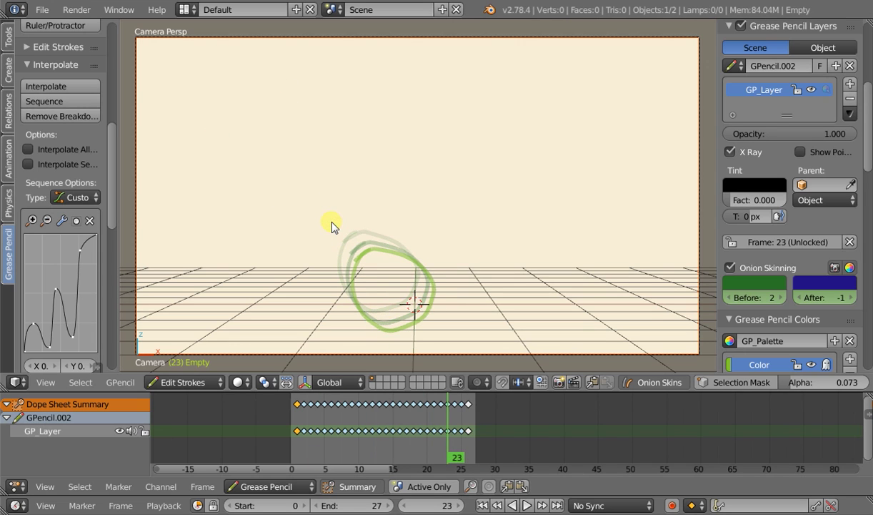
pyautogui.click(386, 418)
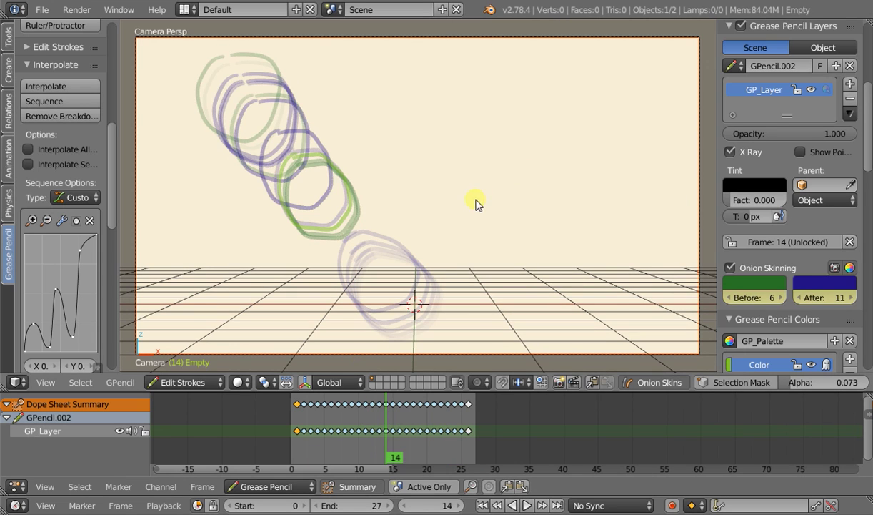